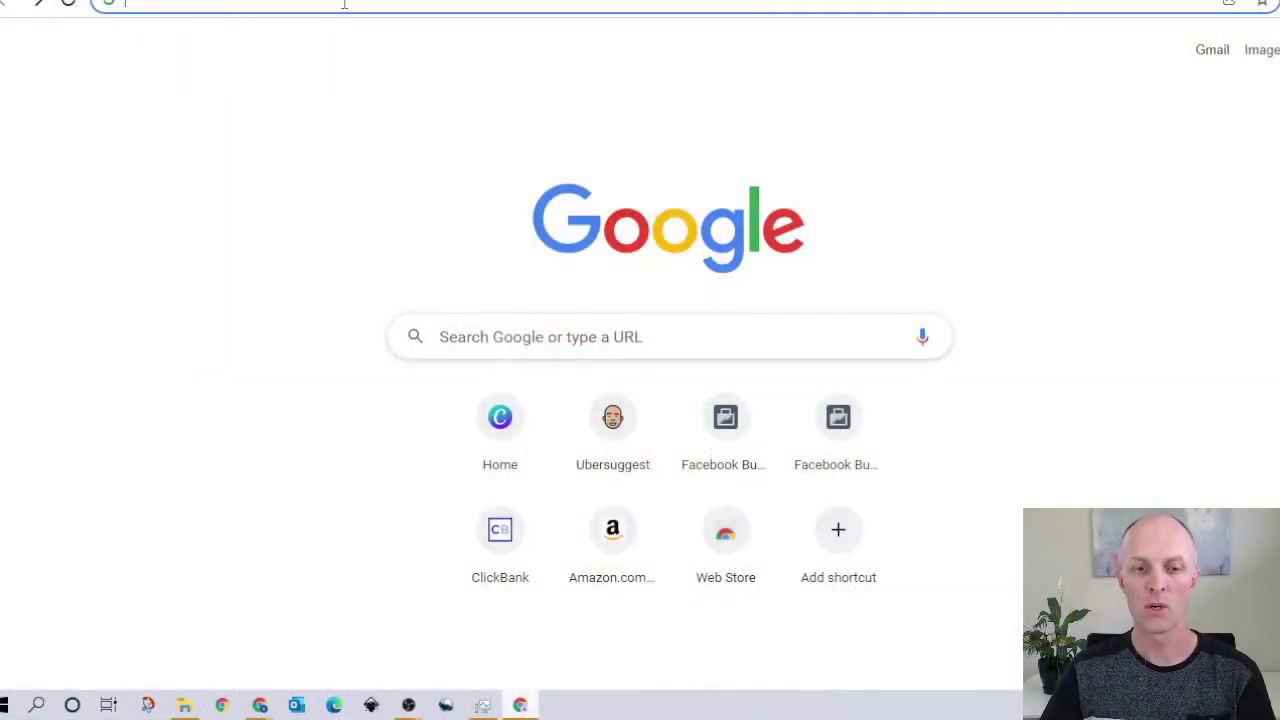
Step: Load business.facebook.com, start Create Account, and switch to the already signed-in window
type("bu")
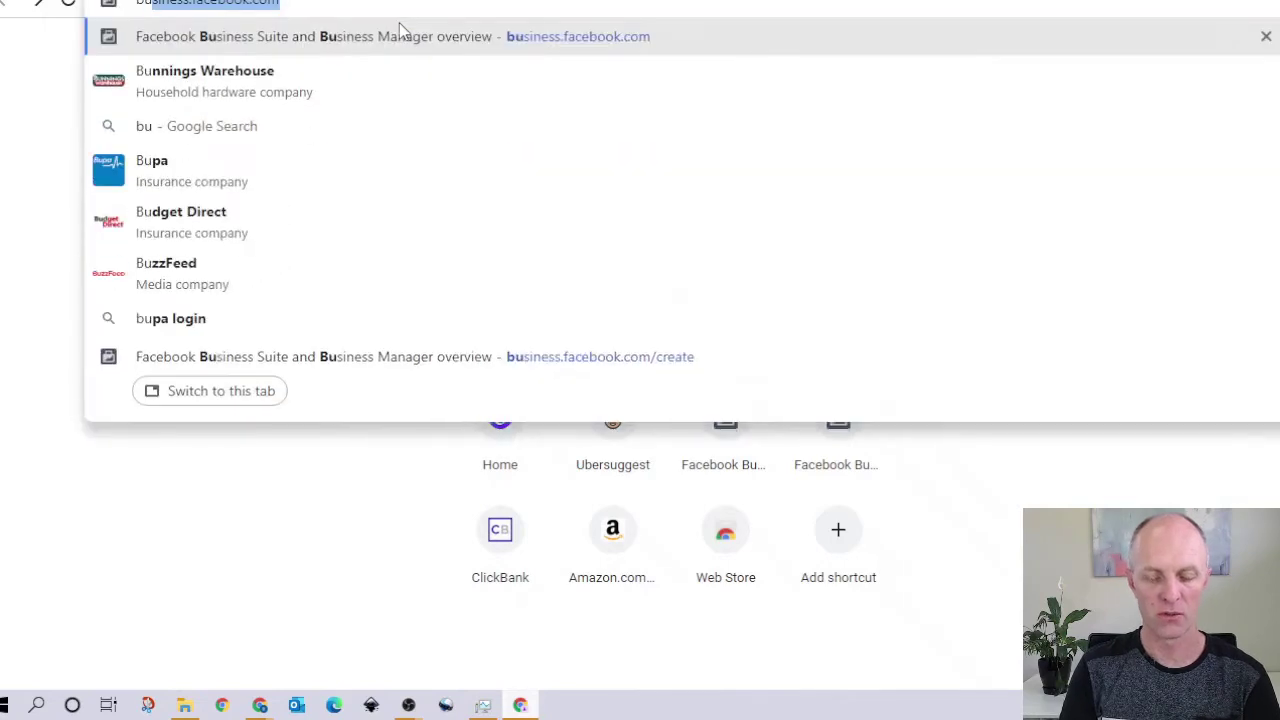
type("siness.facebook.com/")
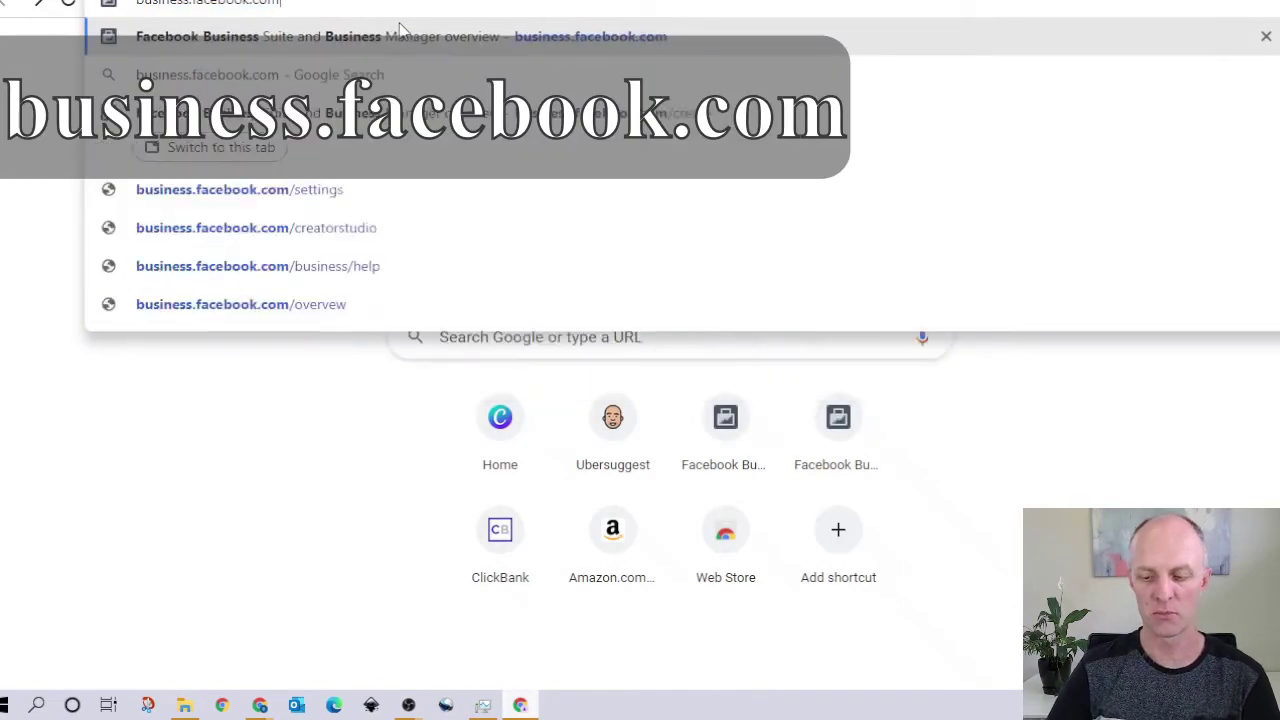
key("Return")
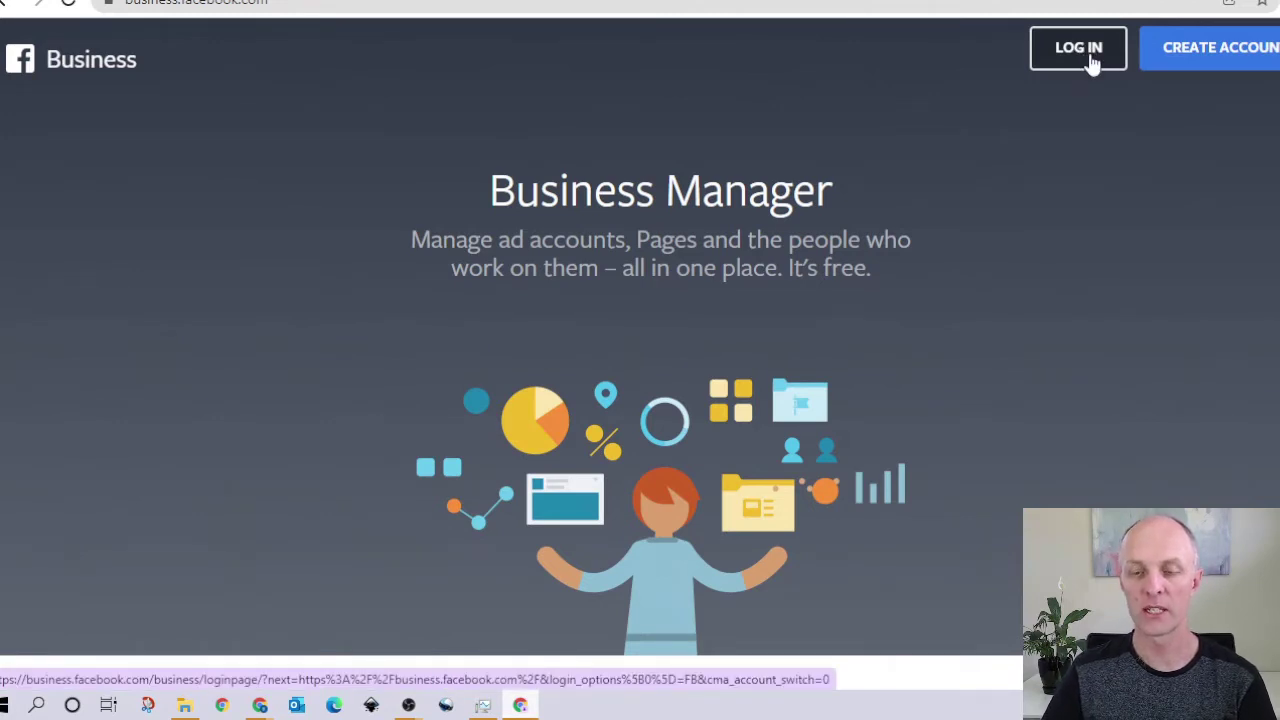
left_click(1233, 63)
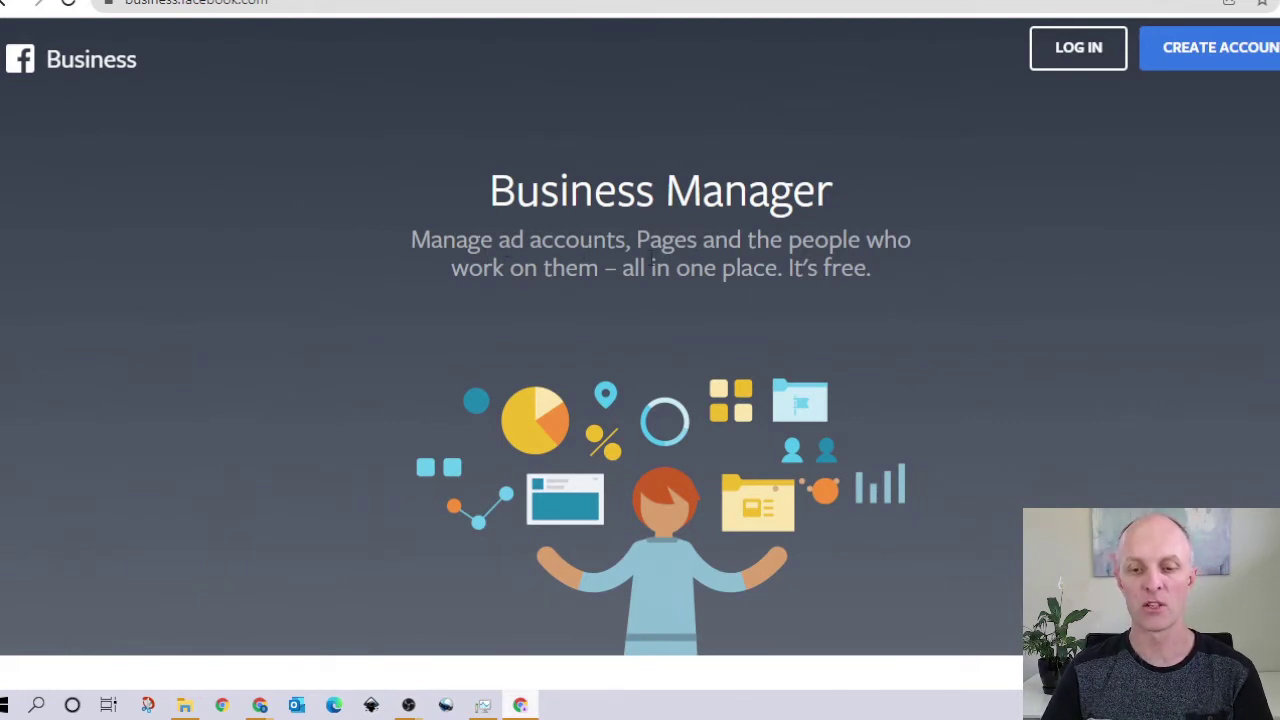
key("alt+Tab")
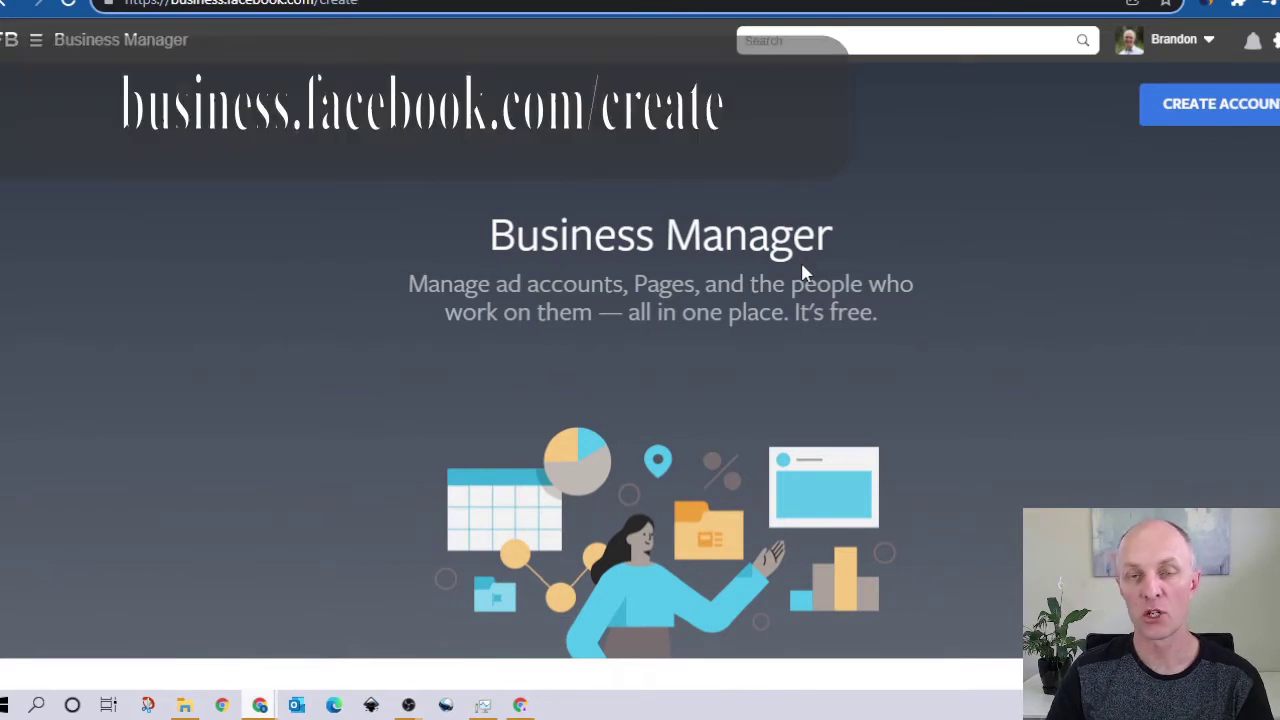
Step: Create the 'Healthy Living' business account, entering the business support e-mail address
left_click(1268, 101)
left_click(1270, 112)
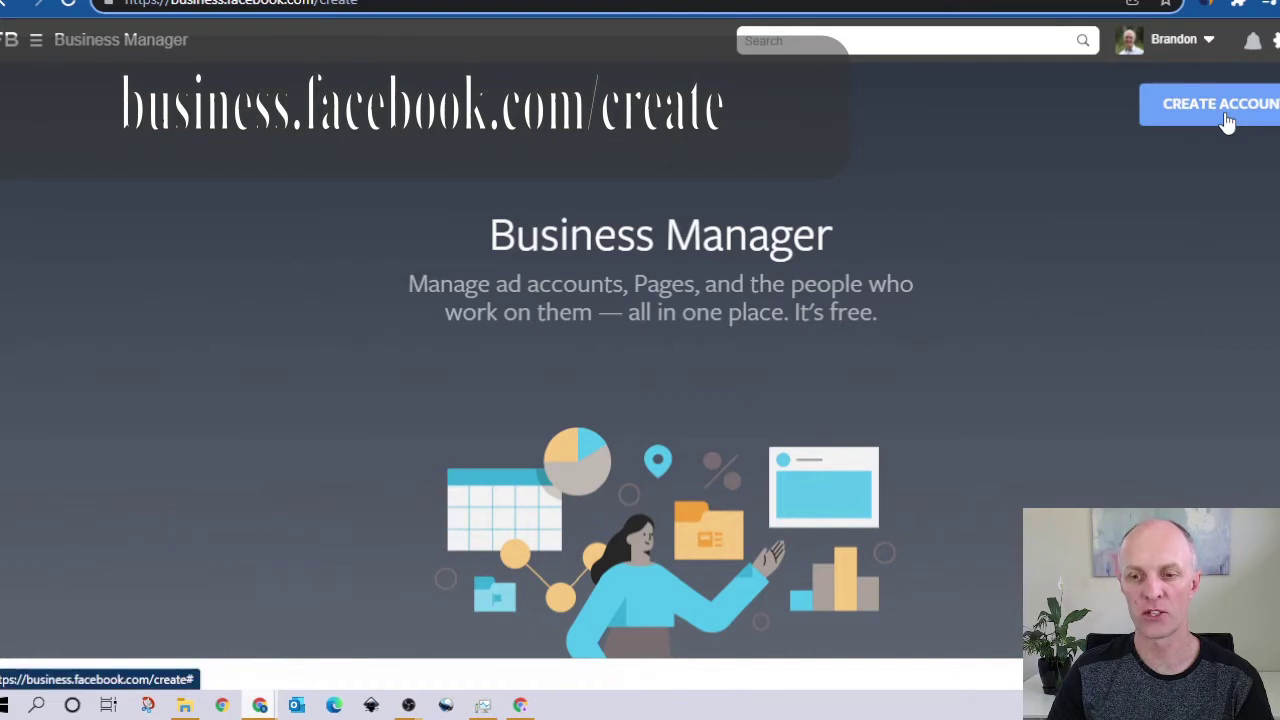
left_click(1223, 117)
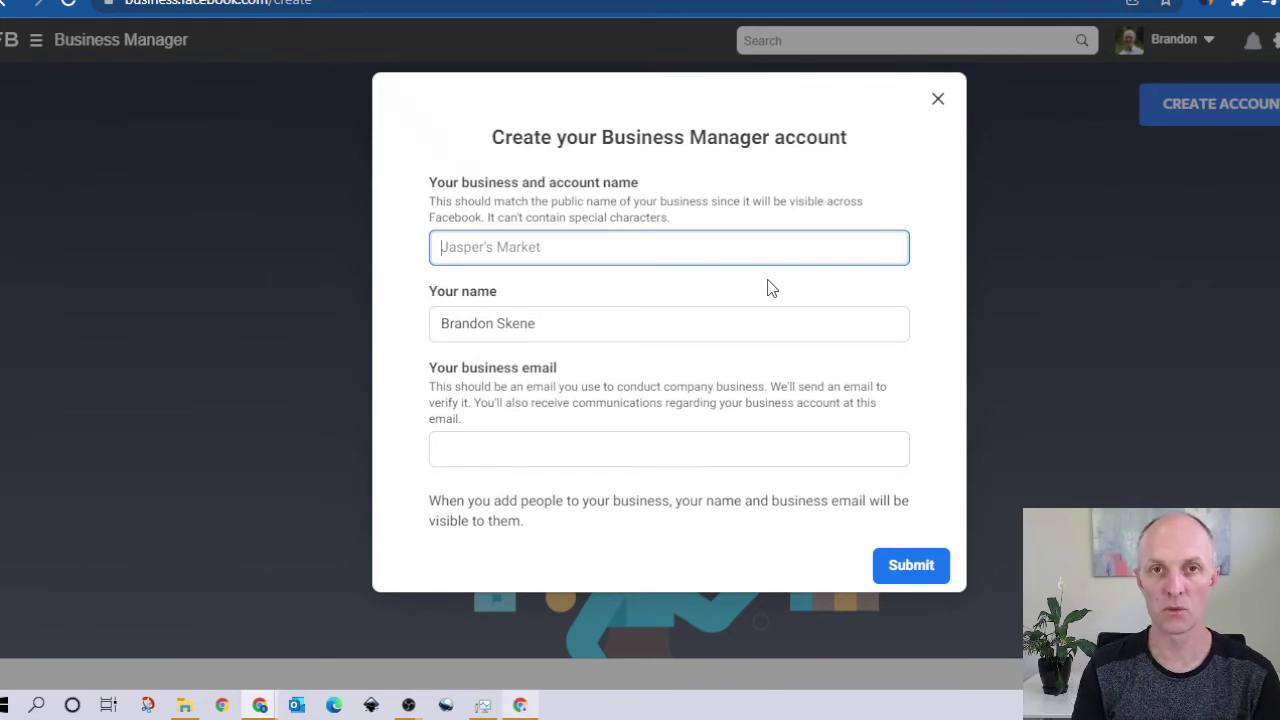
type("He")
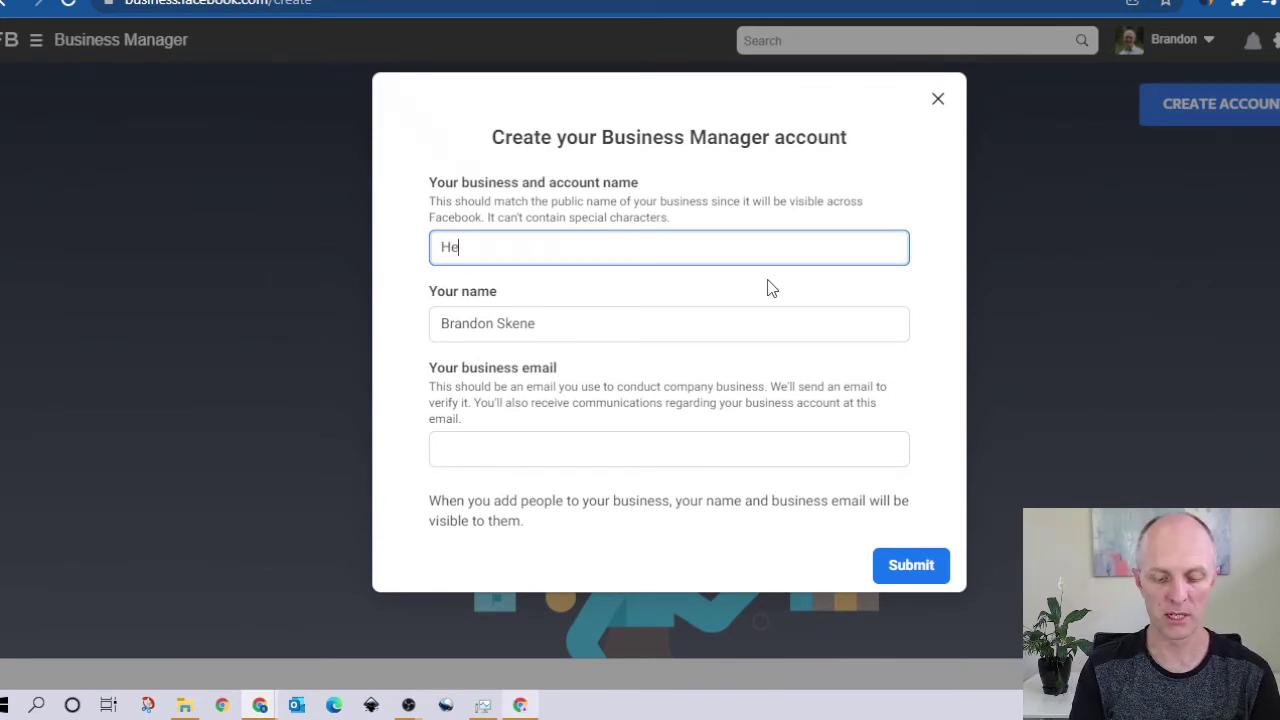
type("althy Living")
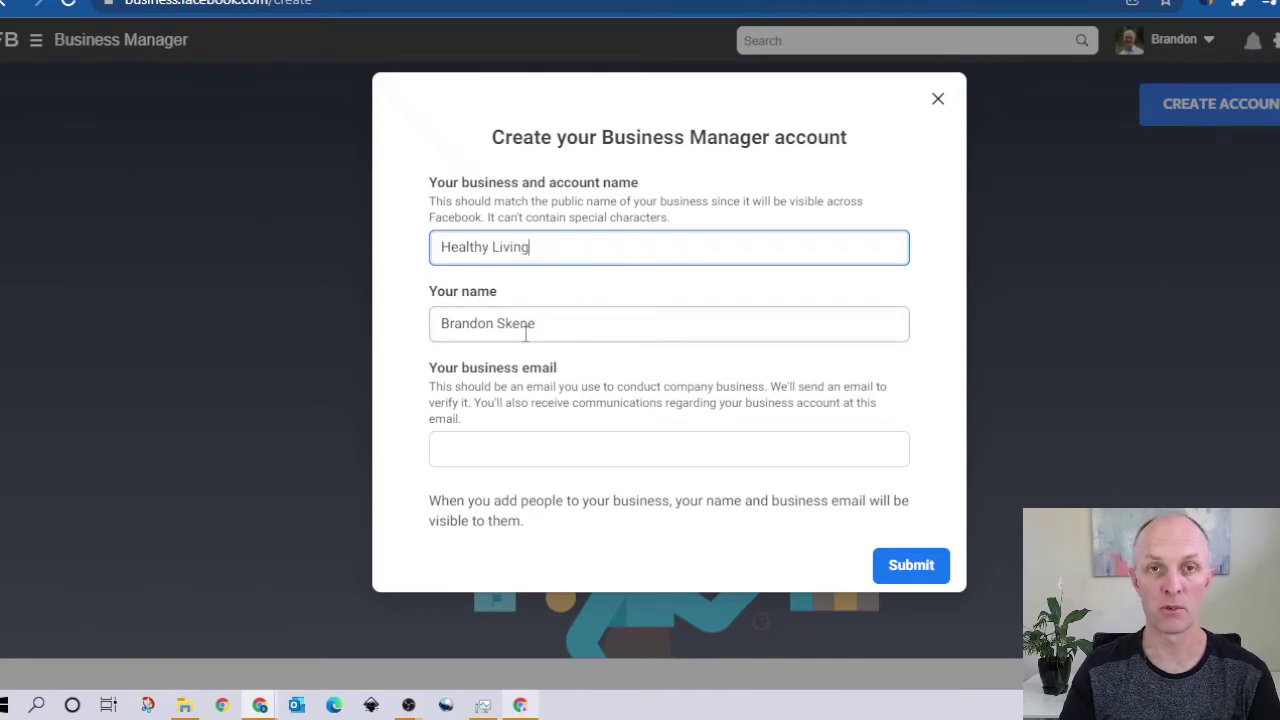
left_click(456, 448)
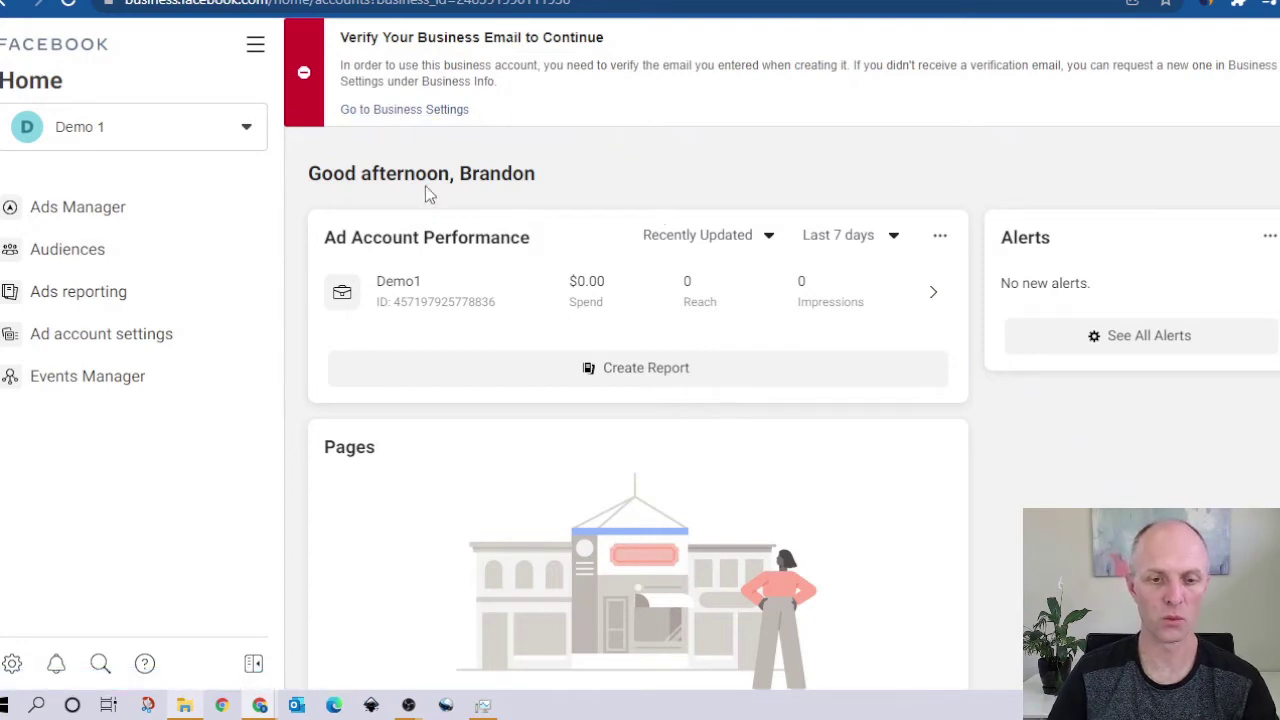
Step: Go to Business settings from All tools, collapse Users and expand Accounts
left_click(256, 50)
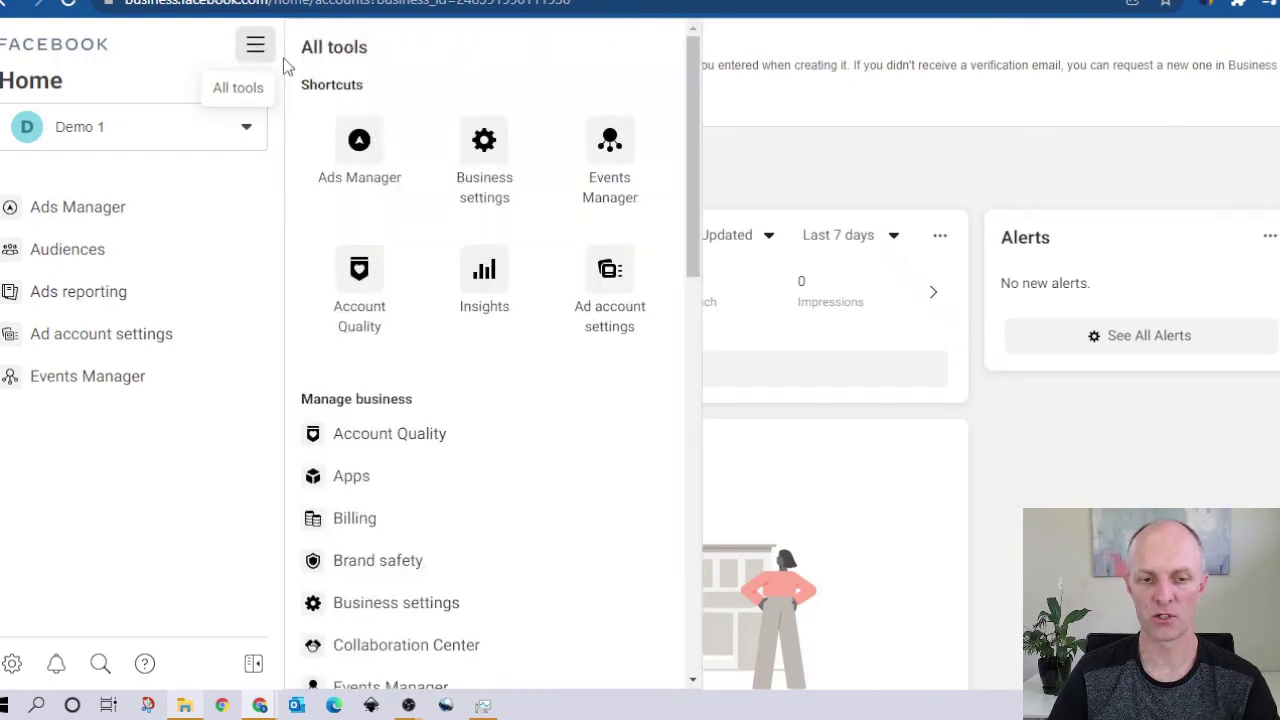
left_click(488, 176)
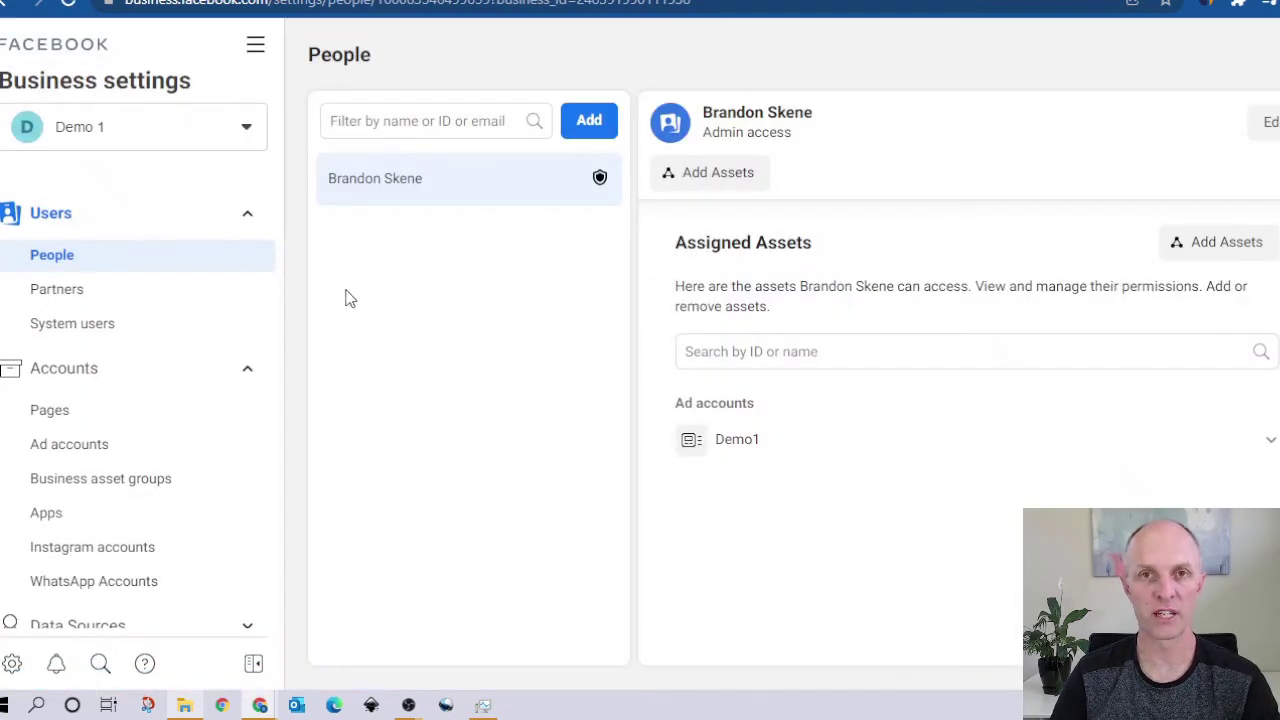
left_click(249, 216)
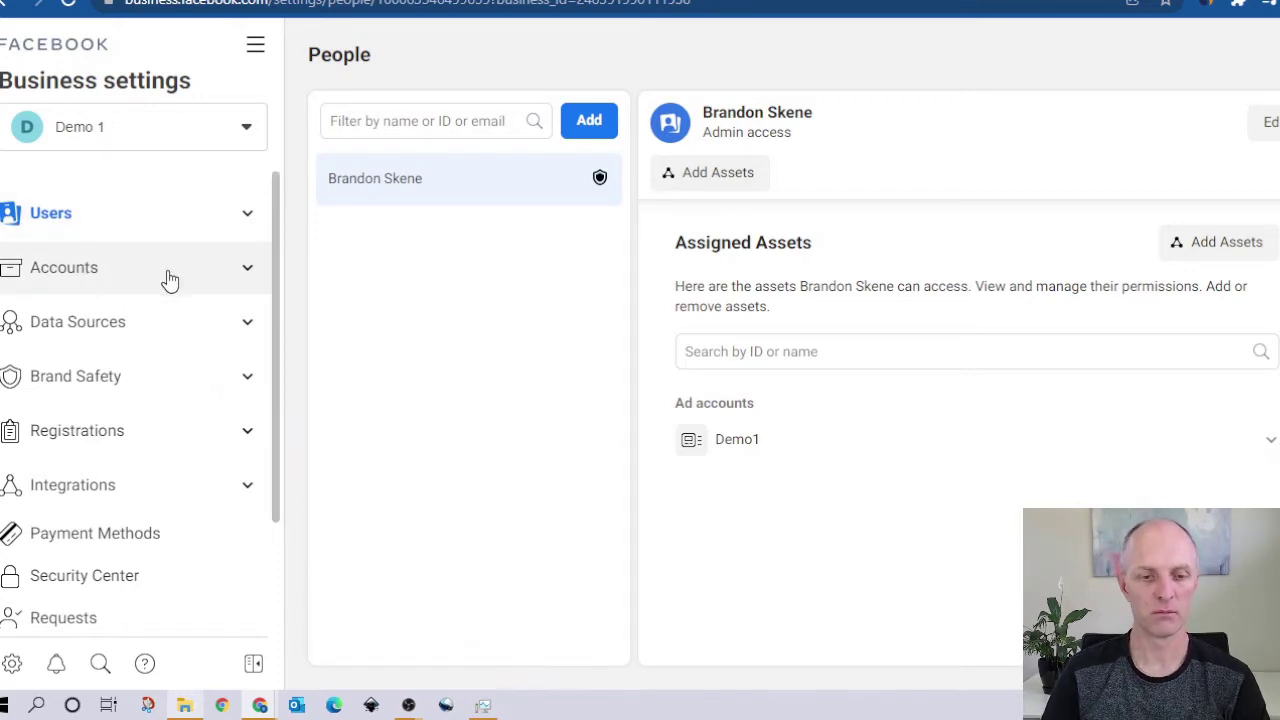
left_click(246, 268)
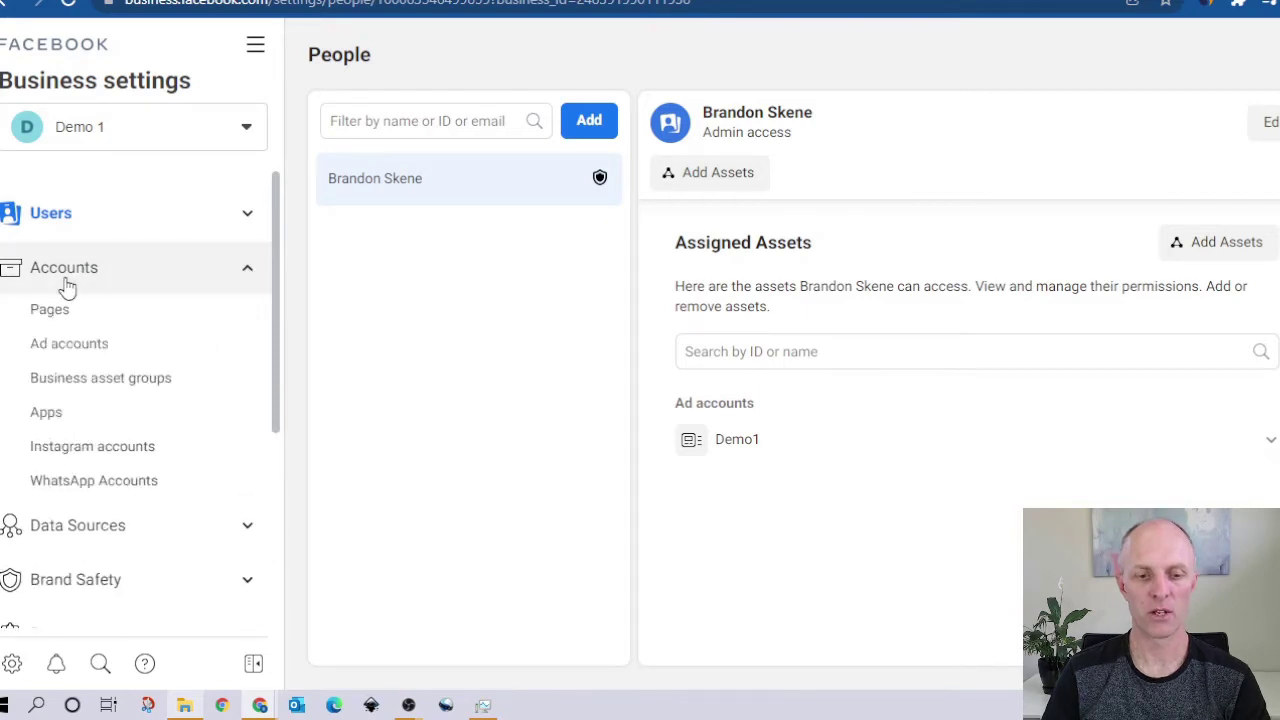
Step: Show the empty Pages list under Accounts and bring up the Add options
left_click(49, 309)
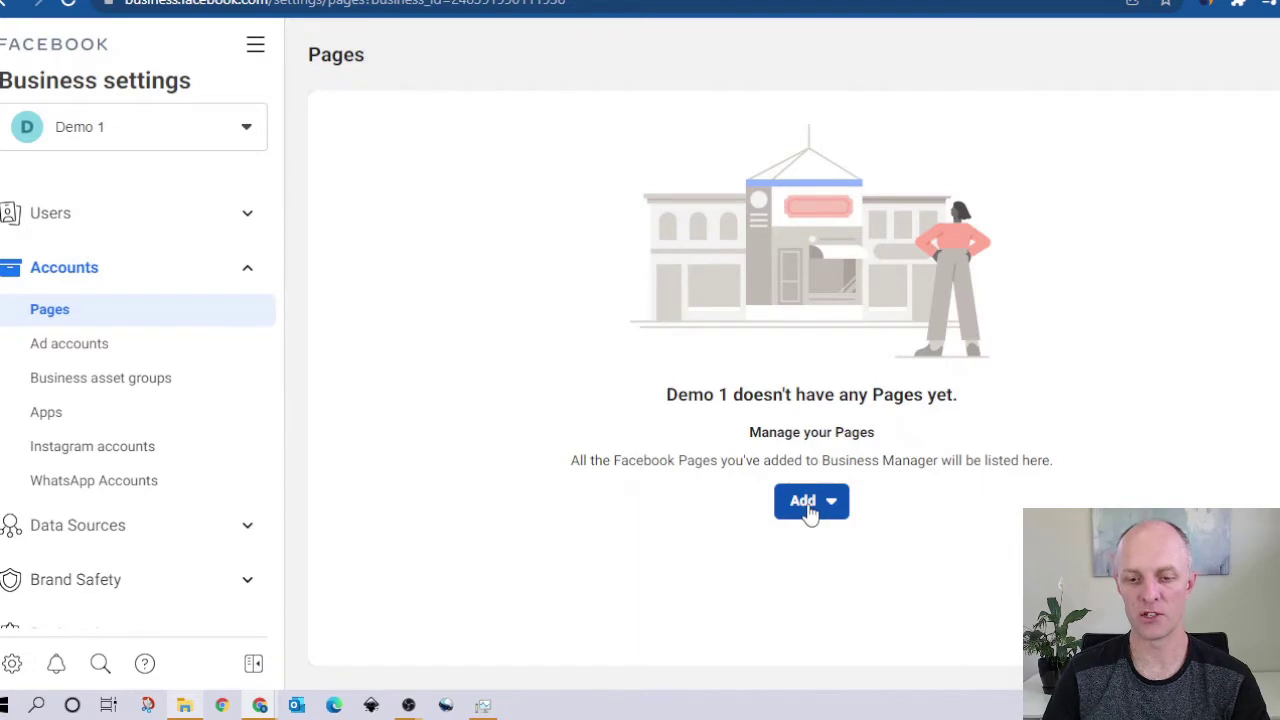
left_click(810, 505)
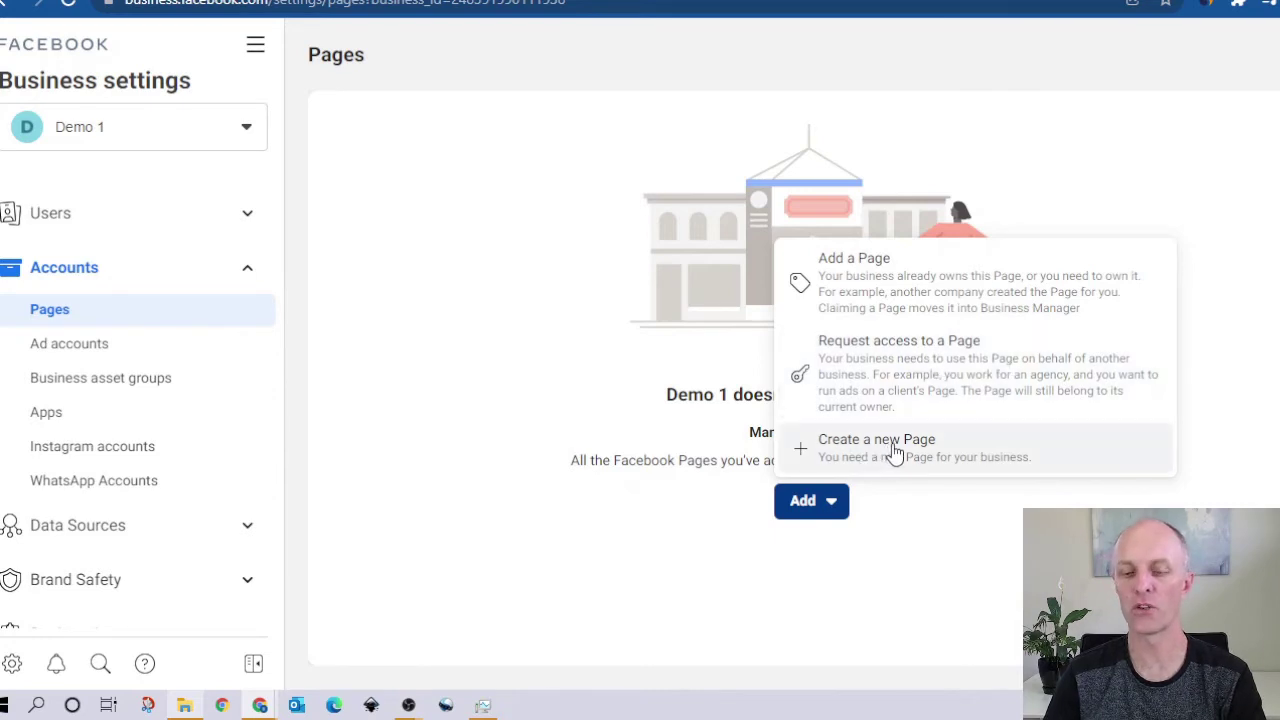
Step: Choose to create a new Company, organization or institution Page
left_click(855, 452)
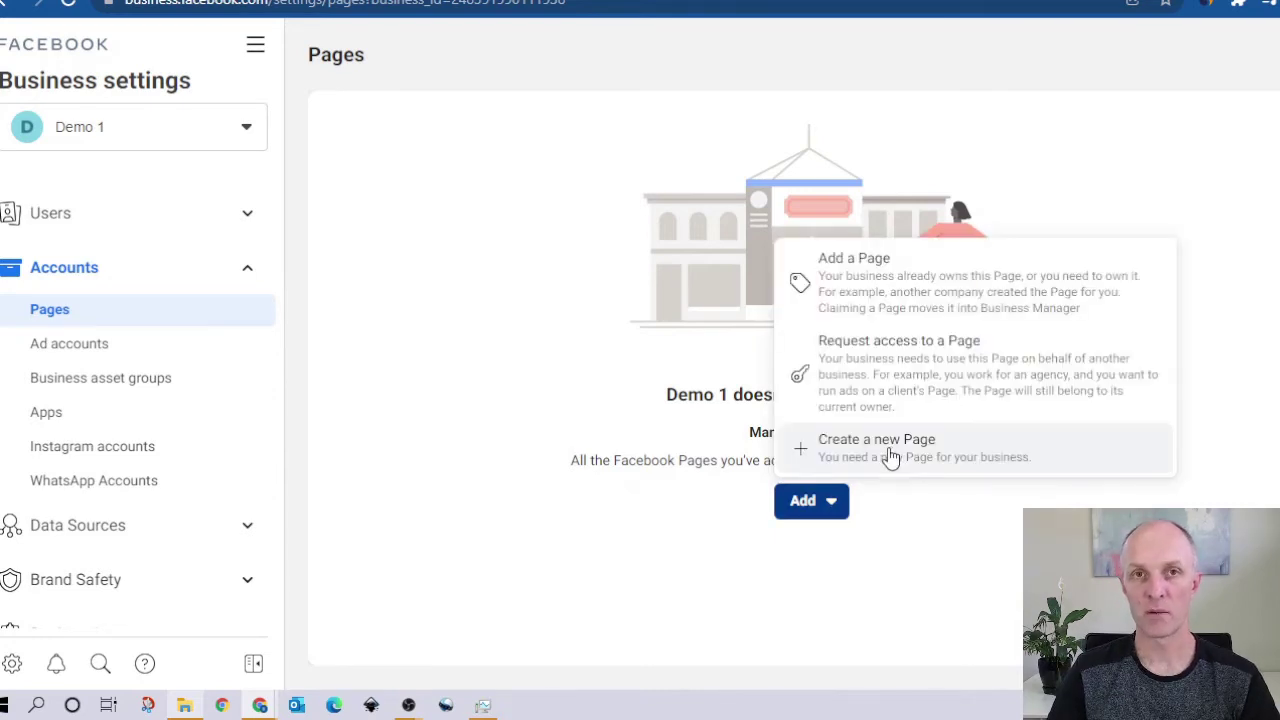
left_click(890, 457)
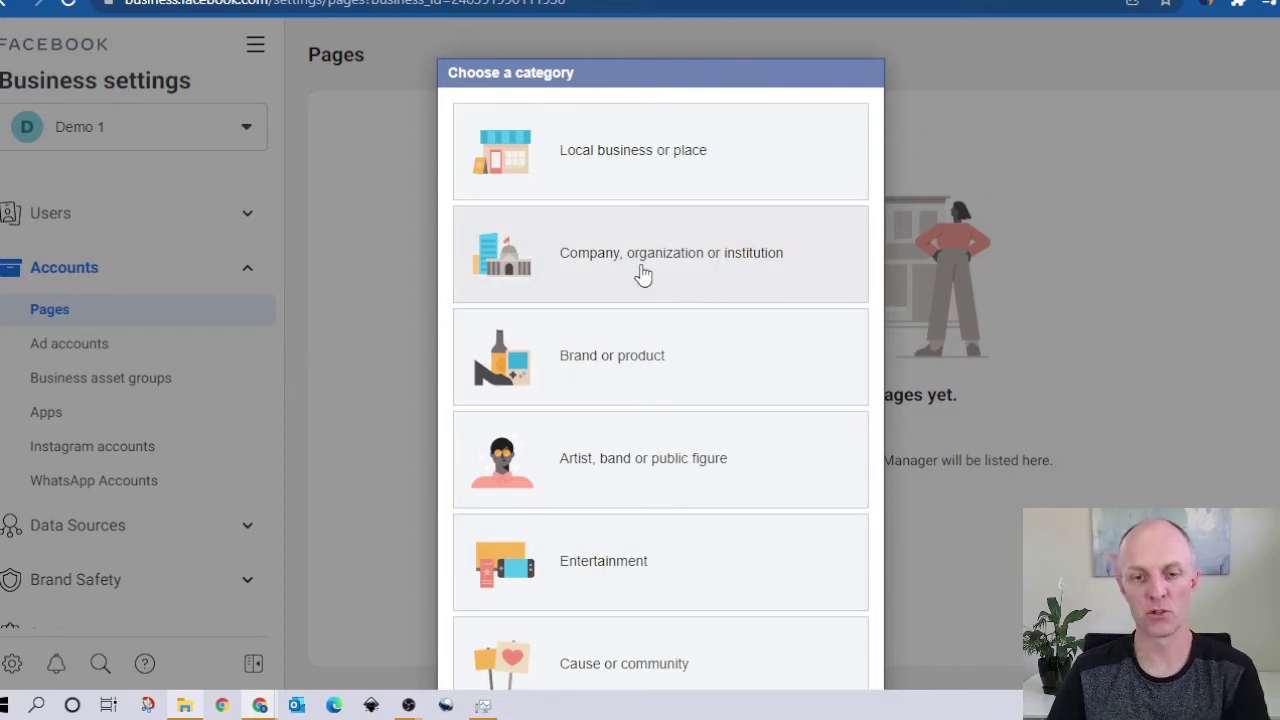
left_click(643, 275)
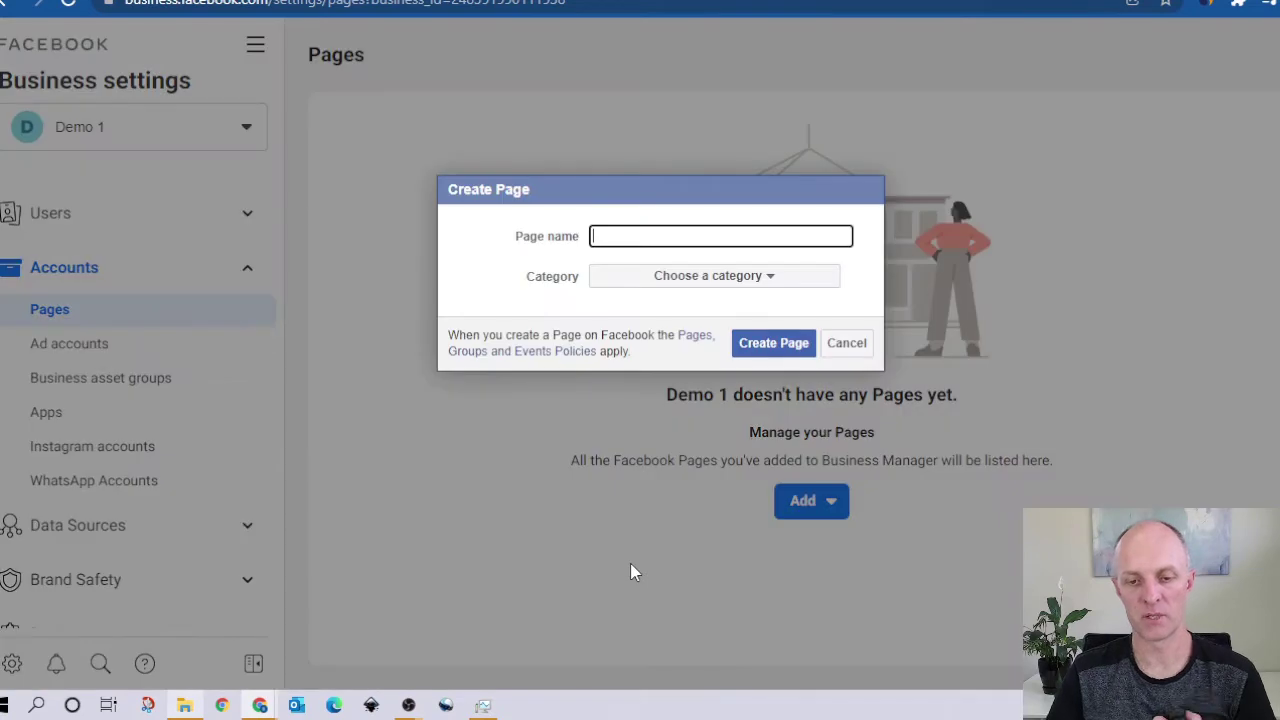
Step: Name the Page 'Healthy living tips' with category Health/beauty and create it
left_click(628, 236)
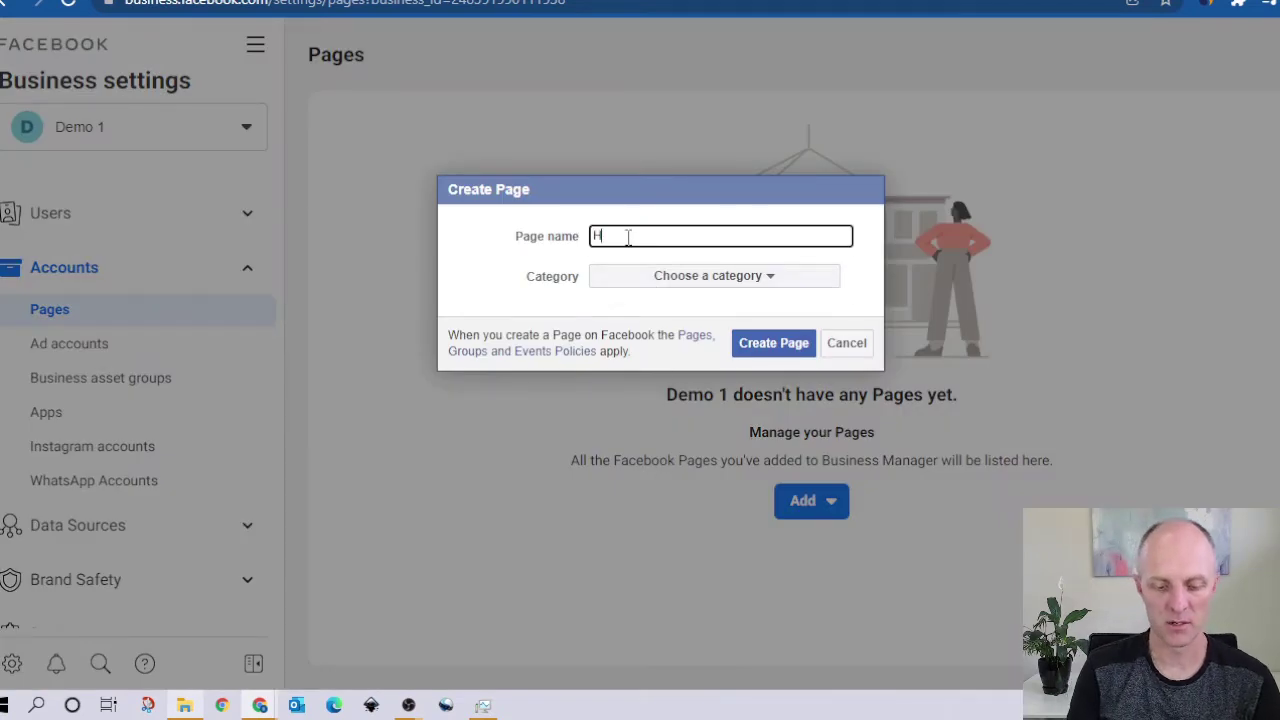
type("Healthy ")
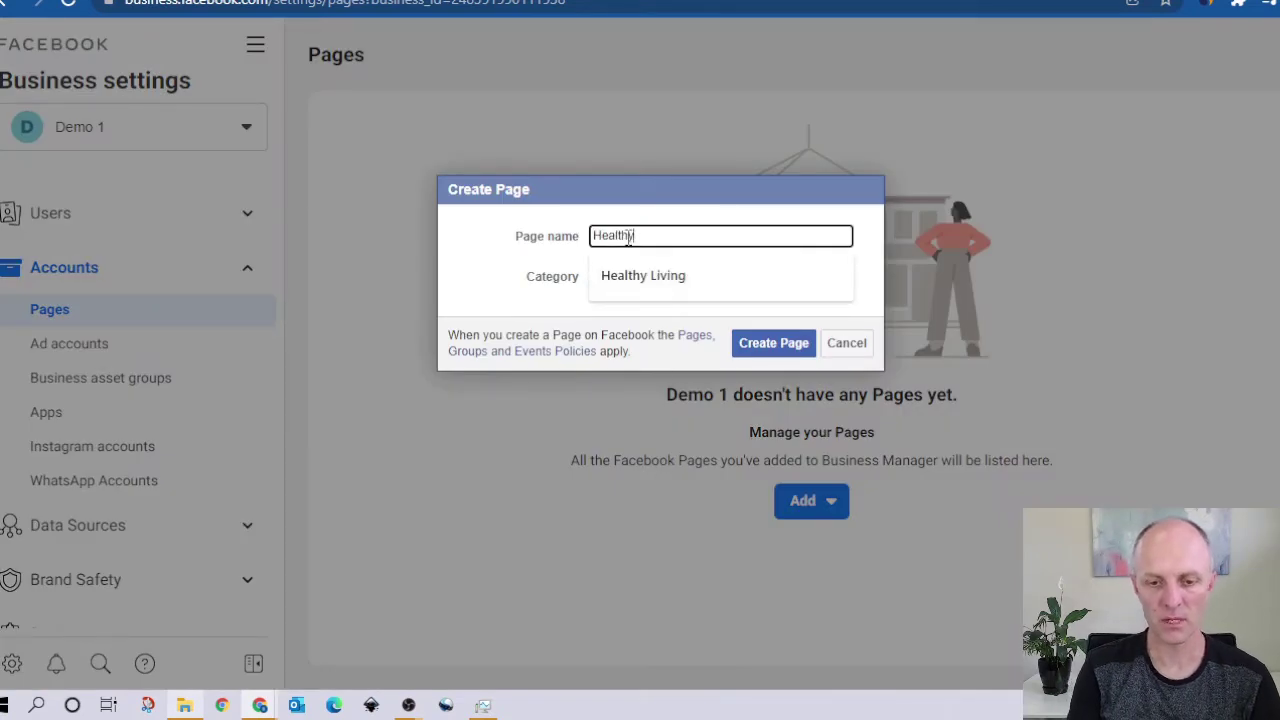
type("living tips")
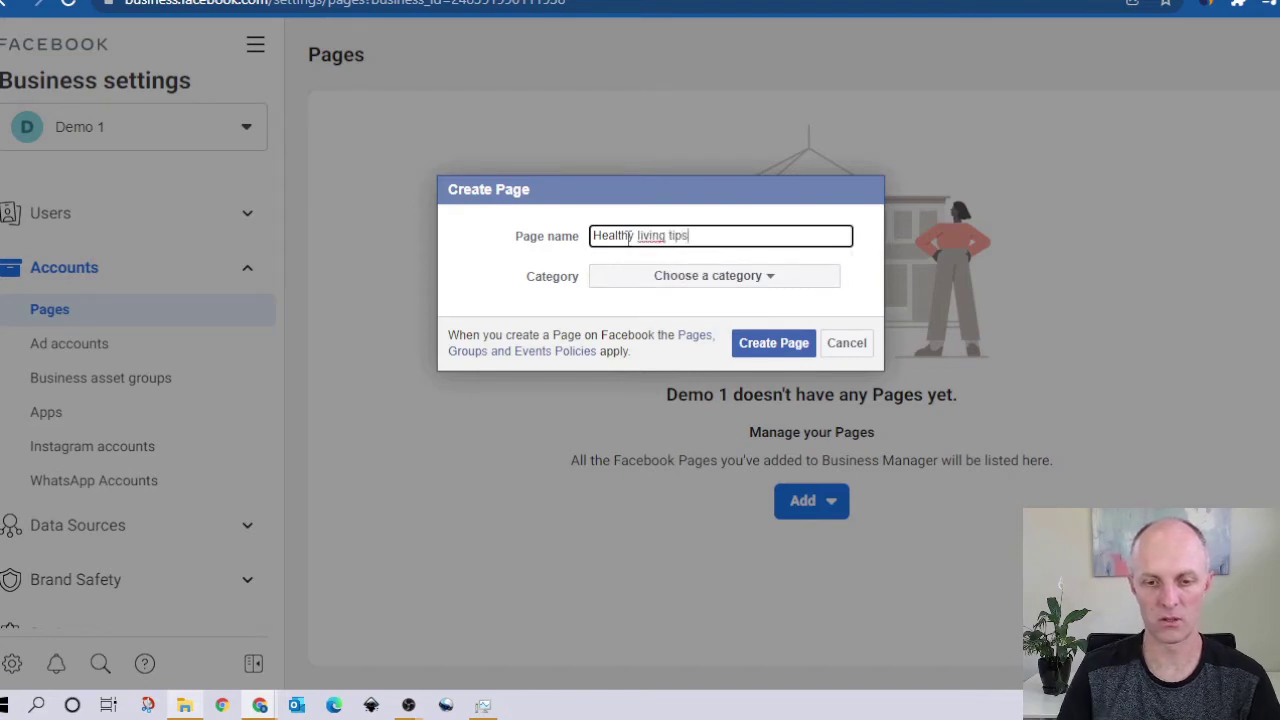
left_click(737, 280)
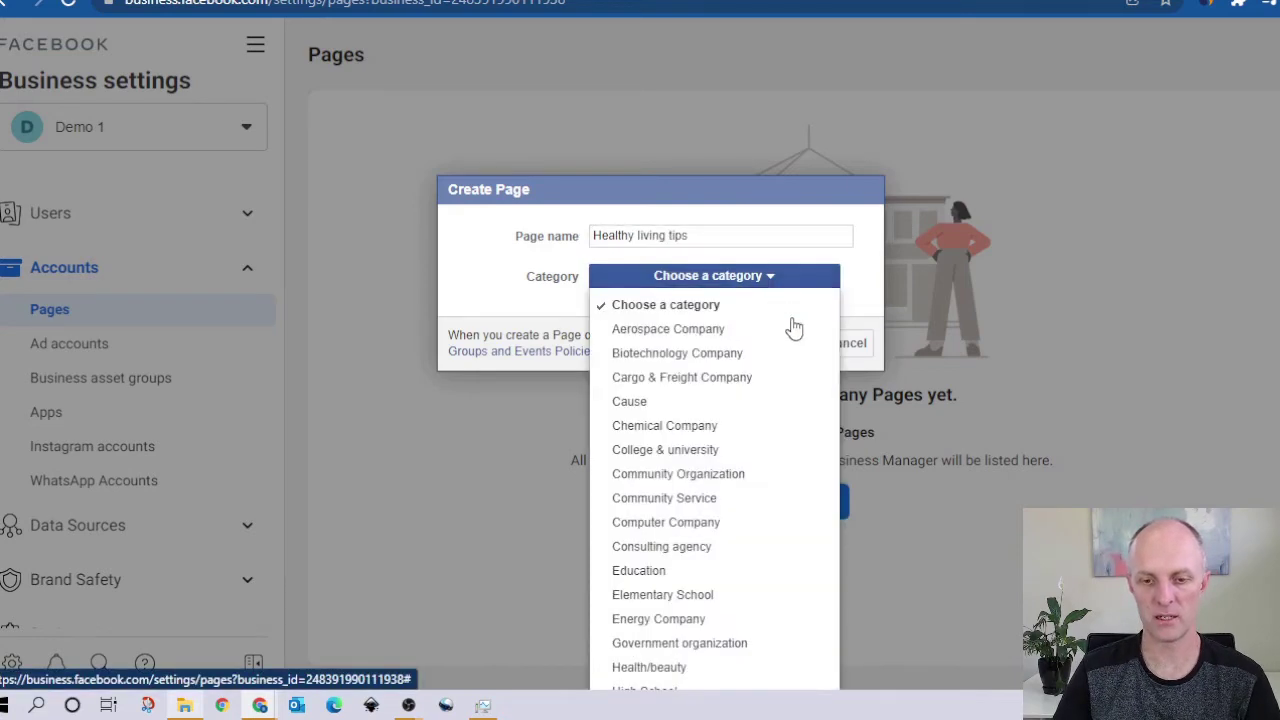
scroll(723, 614, "down", 3)
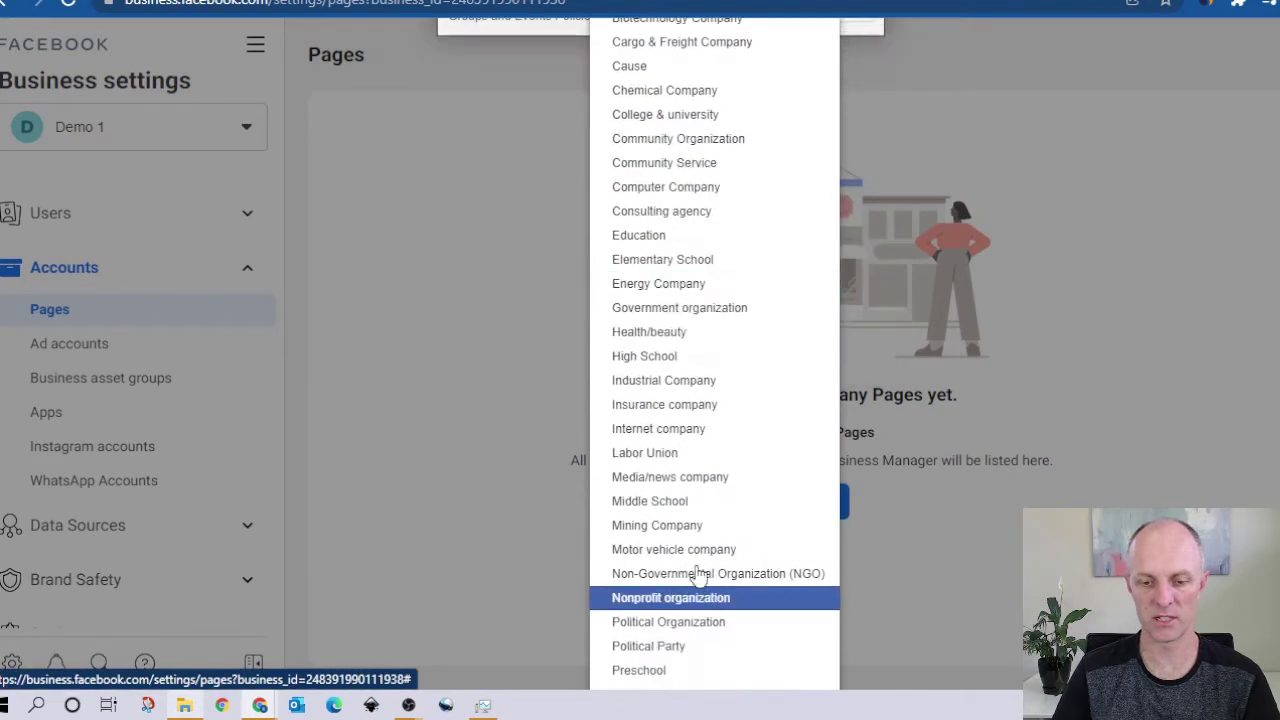
left_click(666, 331)
left_click(762, 354)
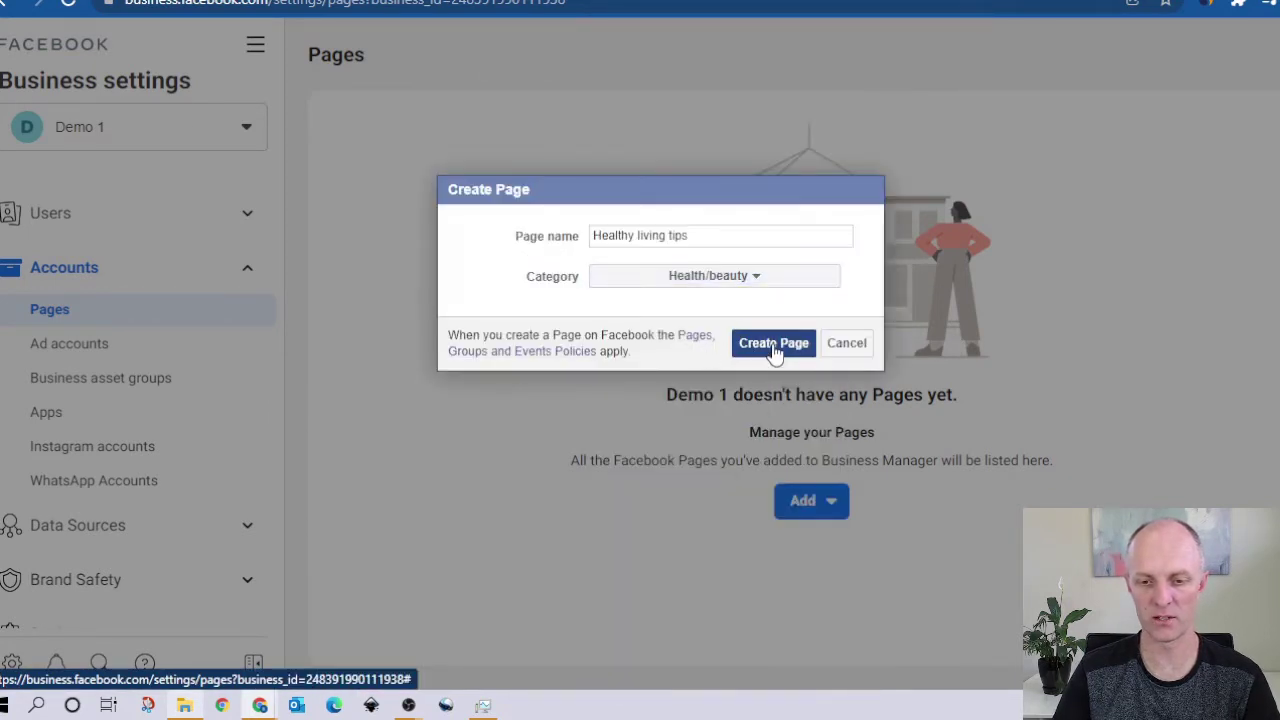
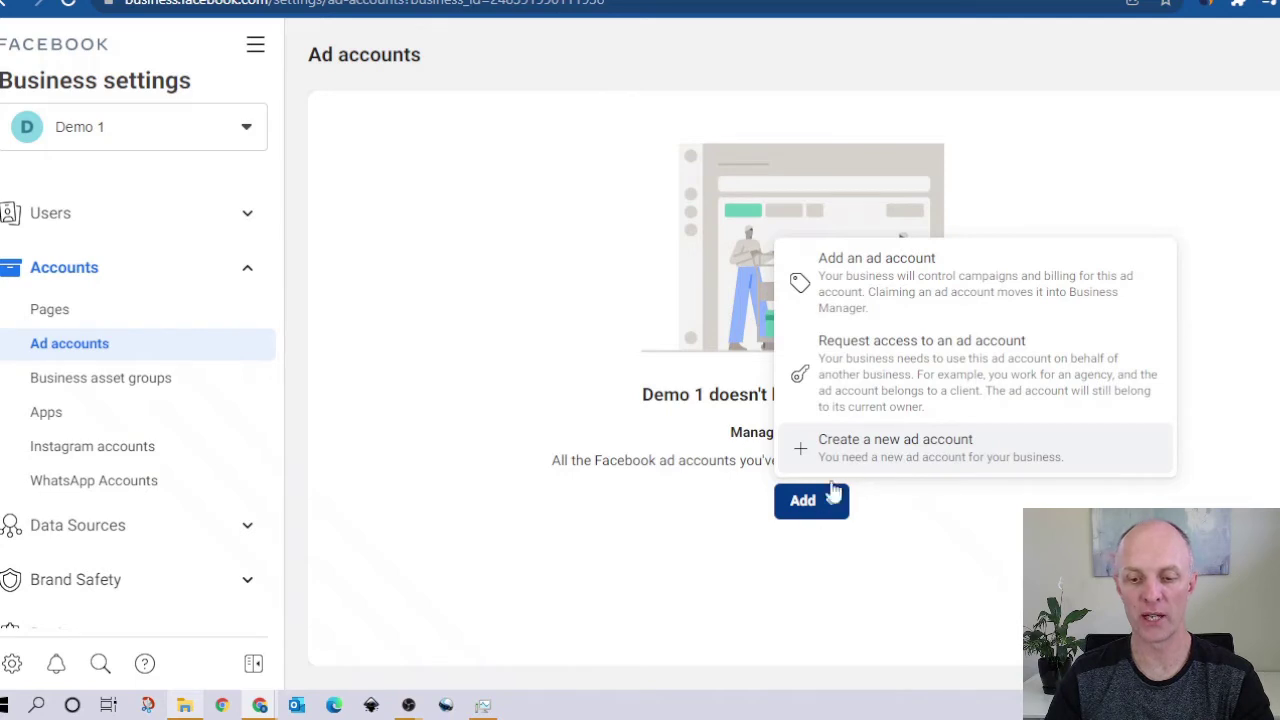
Step: Start a new ad account named Demo1 with currency AUD, Australian Dollar
left_click(846, 455)
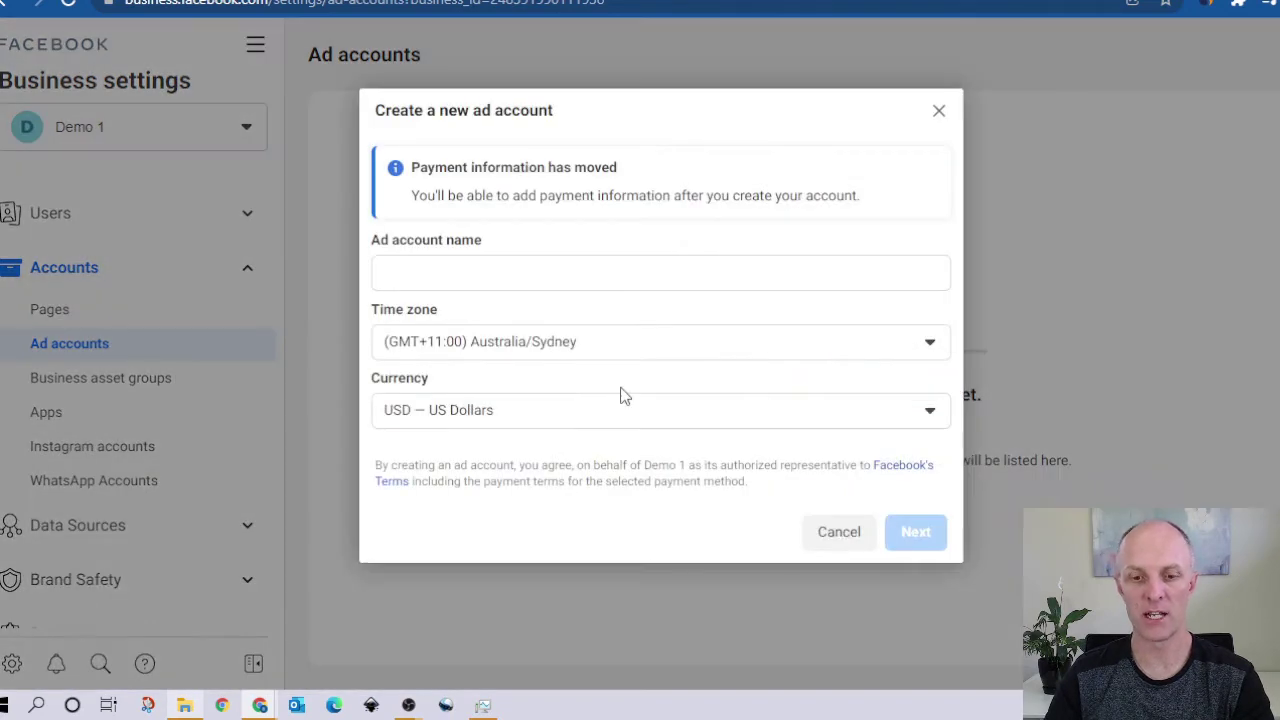
left_click(428, 272)
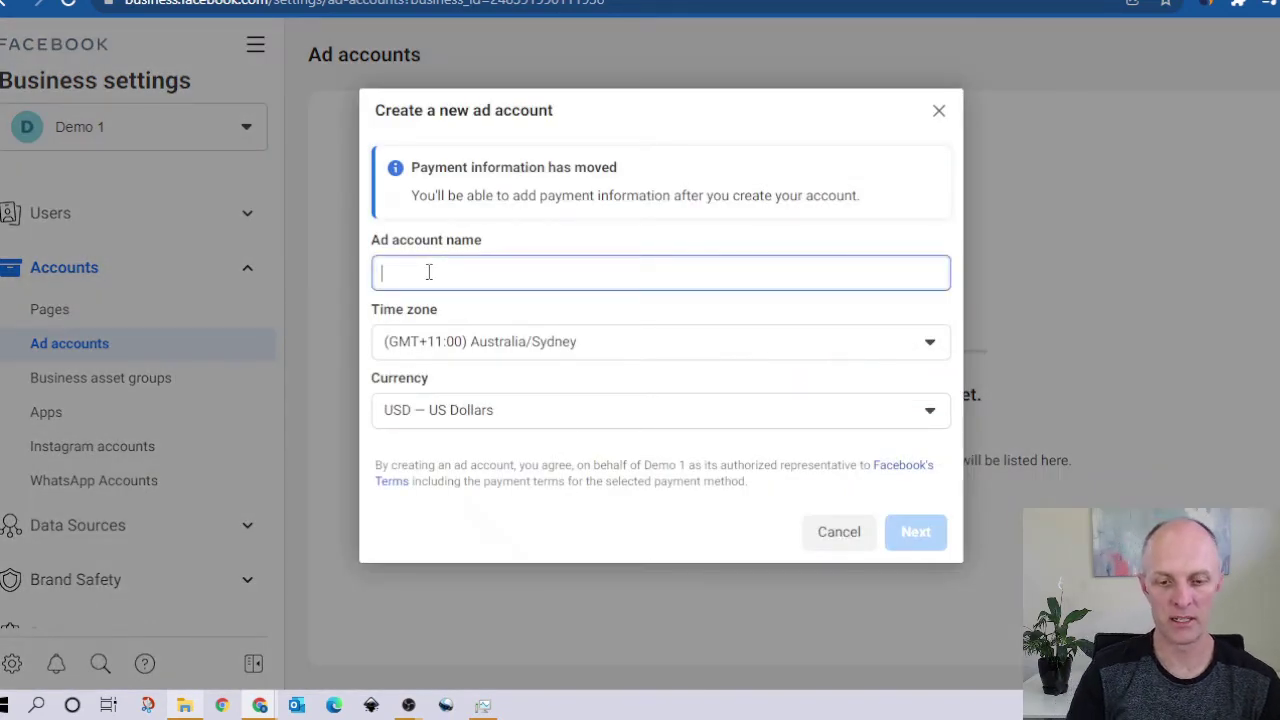
type("Demo1")
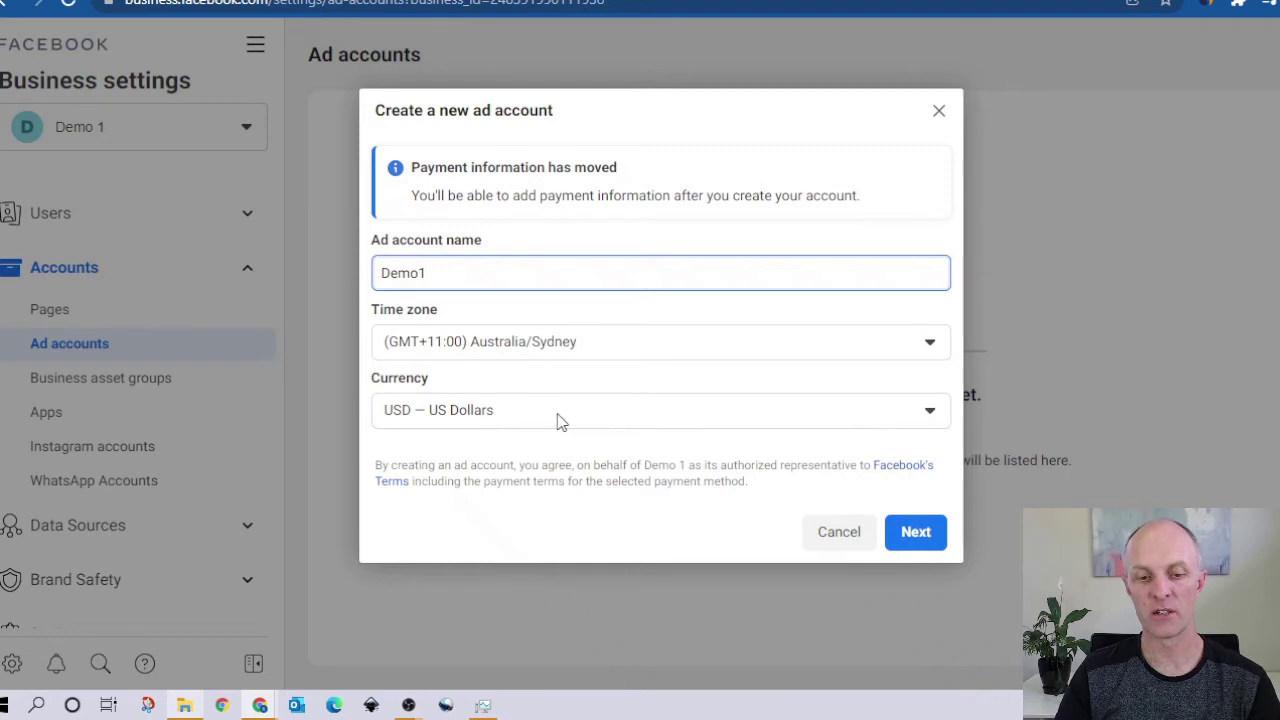
left_click(848, 421)
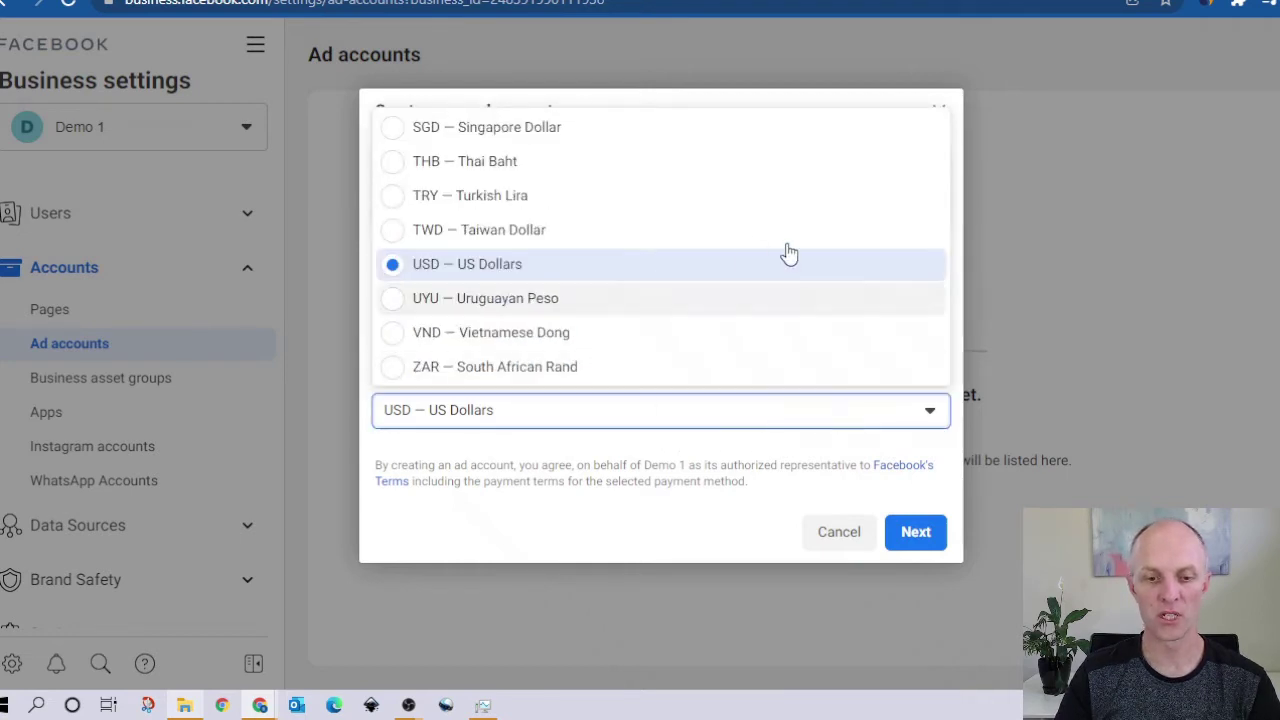
scroll(784, 202, "up", 4)
scroll(491, 206, "up", 10)
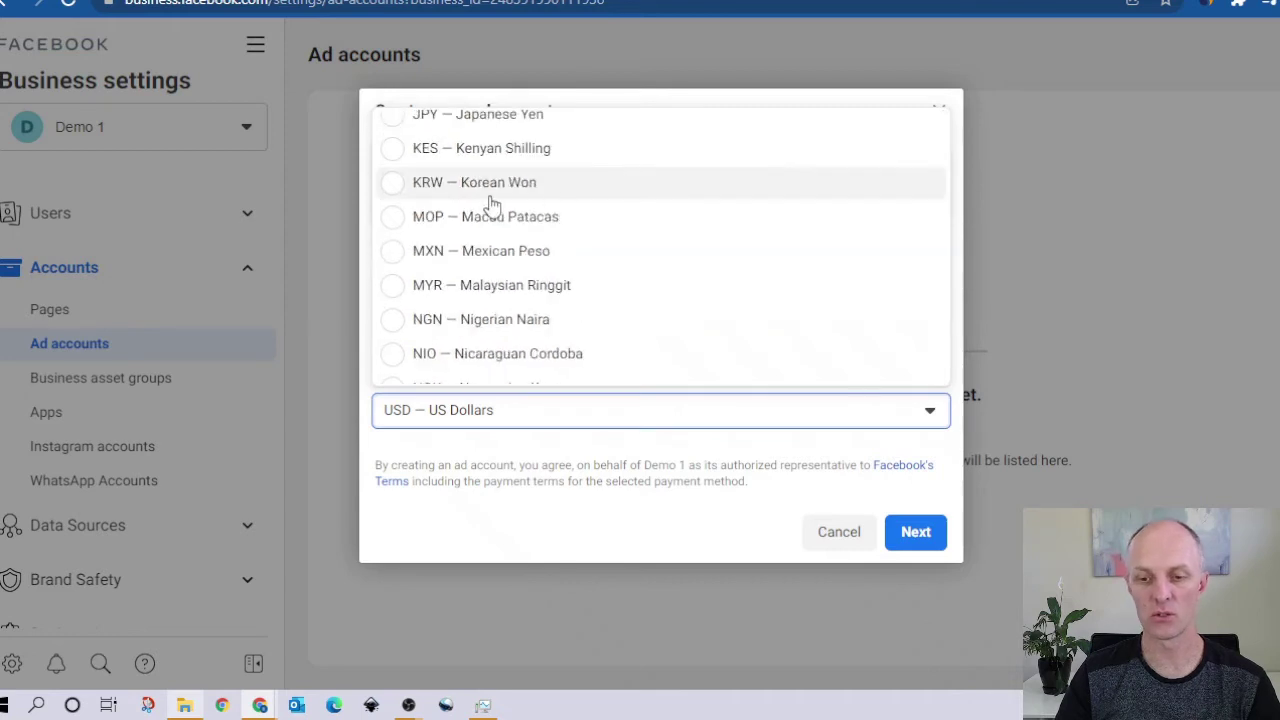
left_click(487, 131)
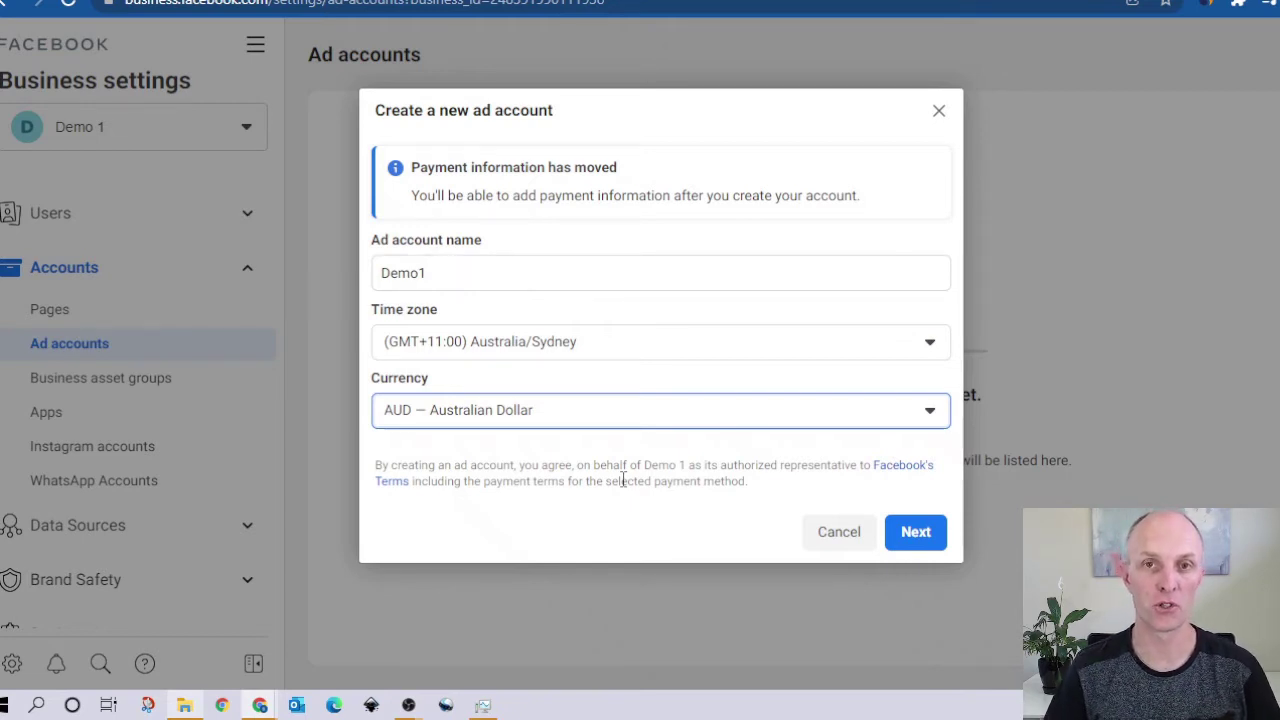
Step: Assign the ad account to Demo 1's own business and create it
key("Return")
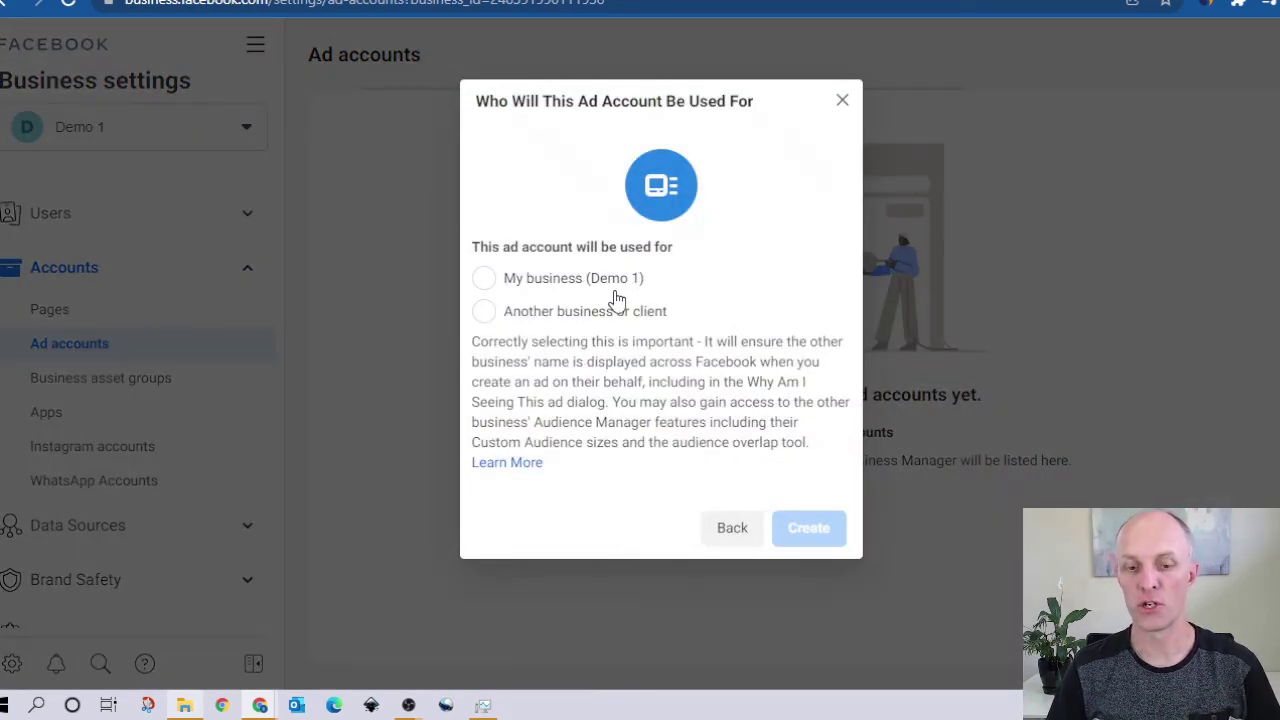
left_click(481, 282)
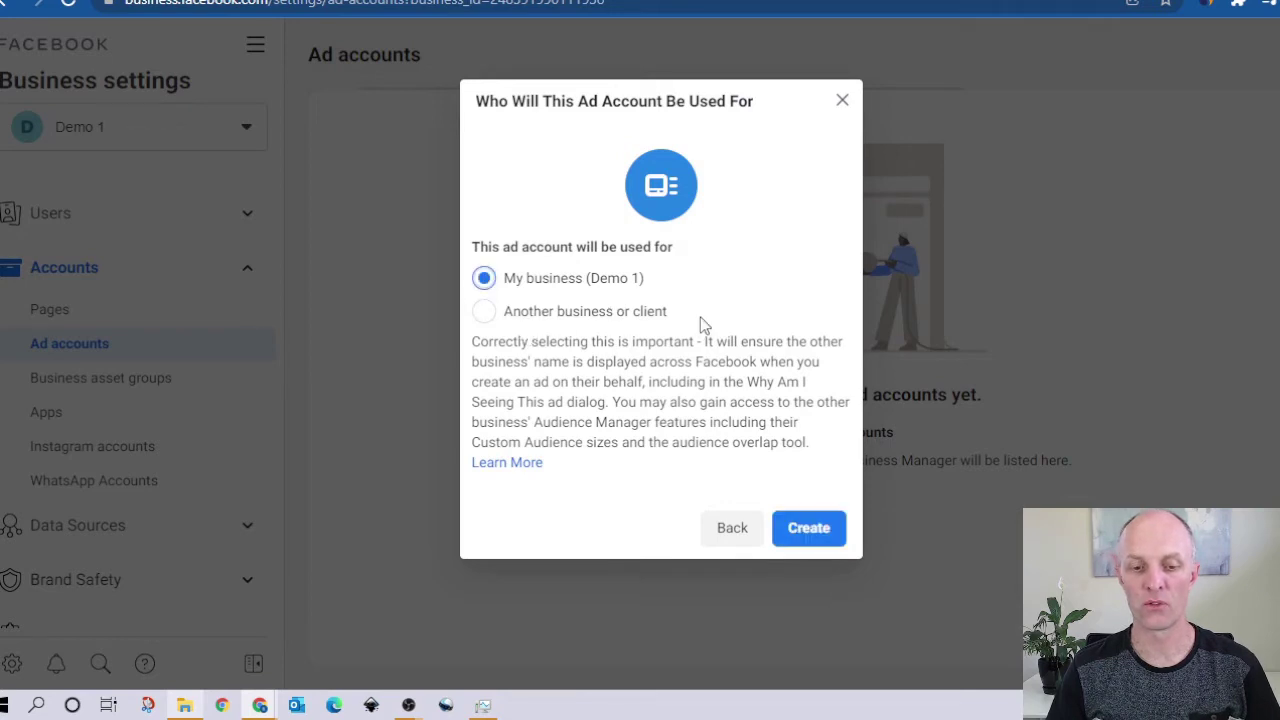
left_click(817, 530)
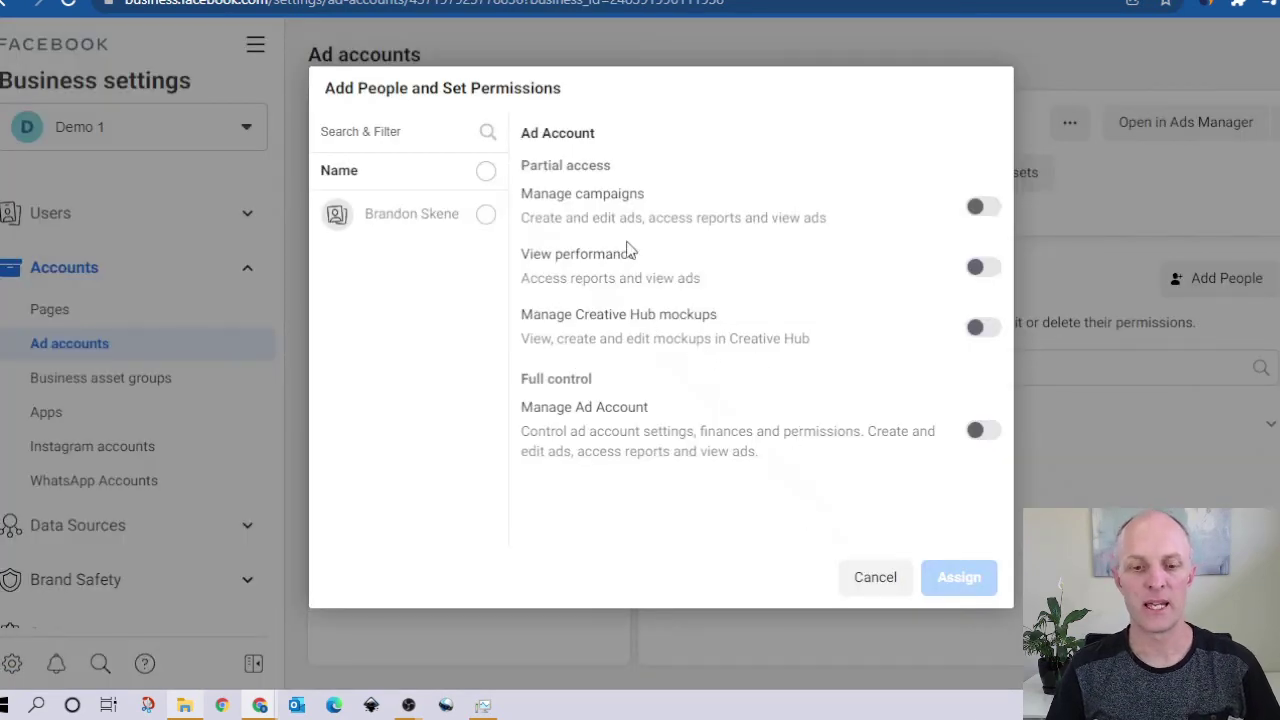
Step: Give the one listed person Manage Ad Account control of Demo1, then dismiss the confirmation
left_click(486, 216)
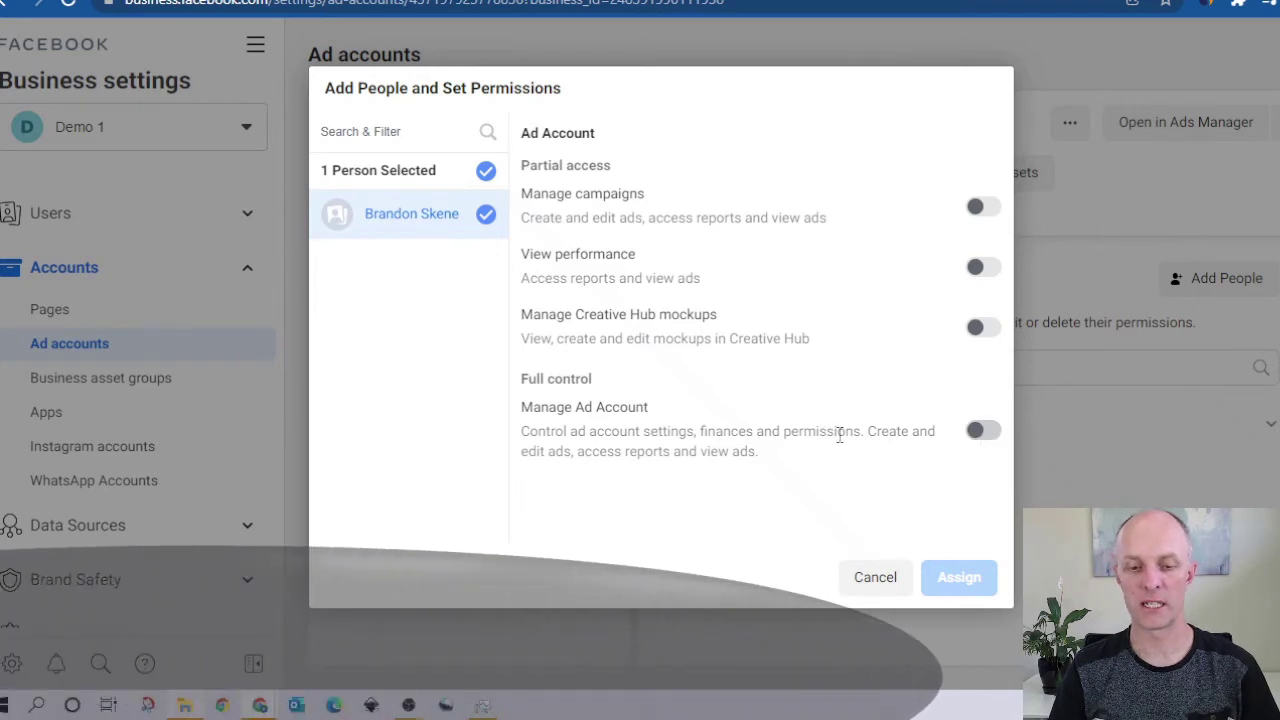
left_click(990, 432)
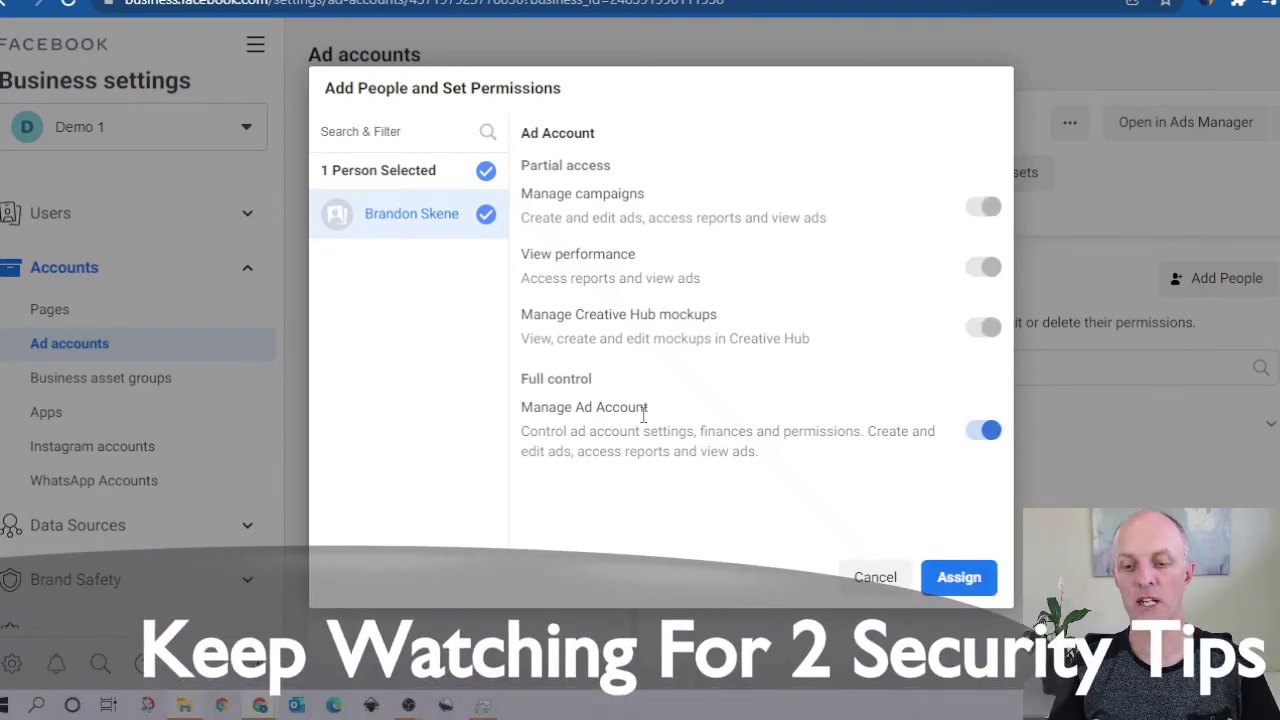
left_click(959, 578)
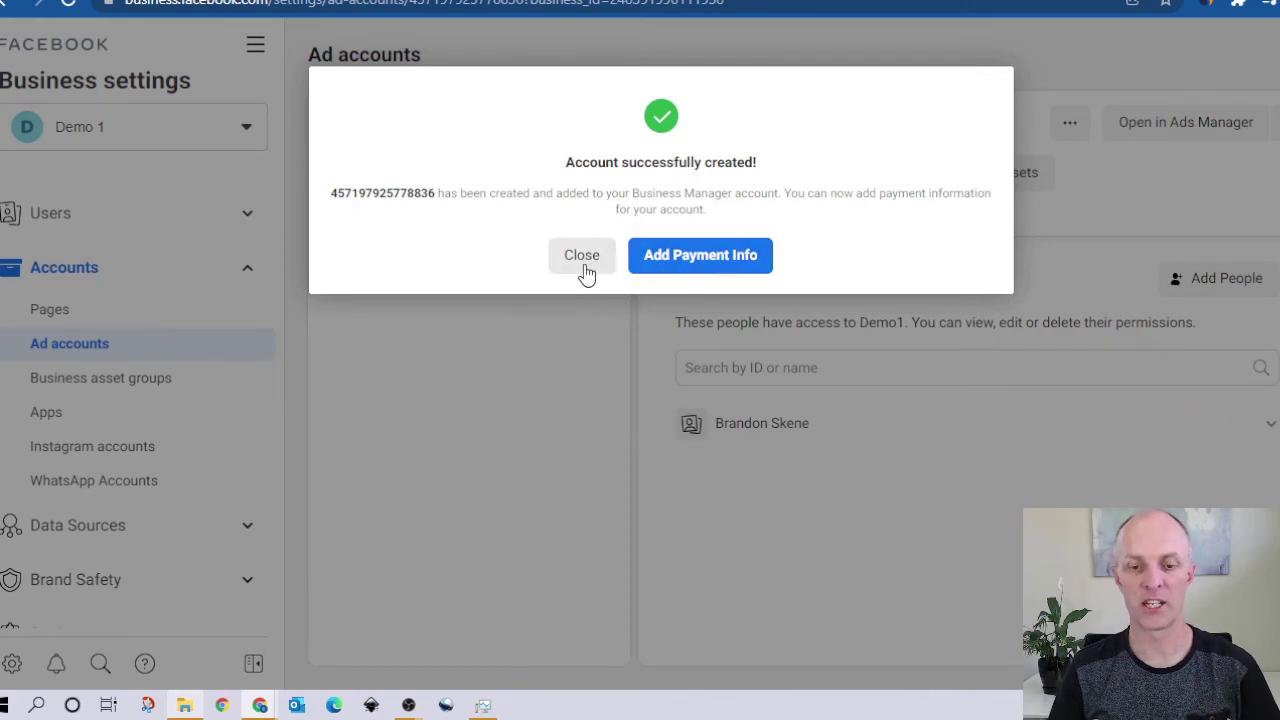
left_click(579, 255)
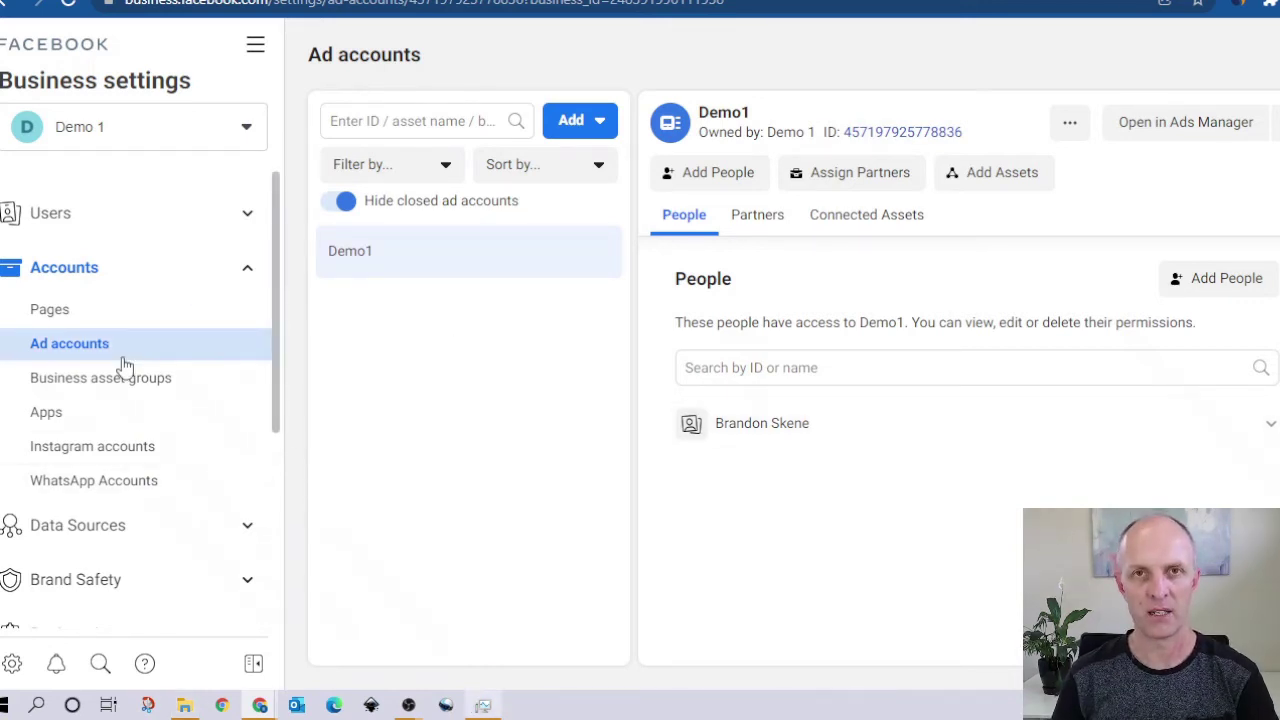
Step: Go to the People page under Users in Business Settings
left_click(248, 268)
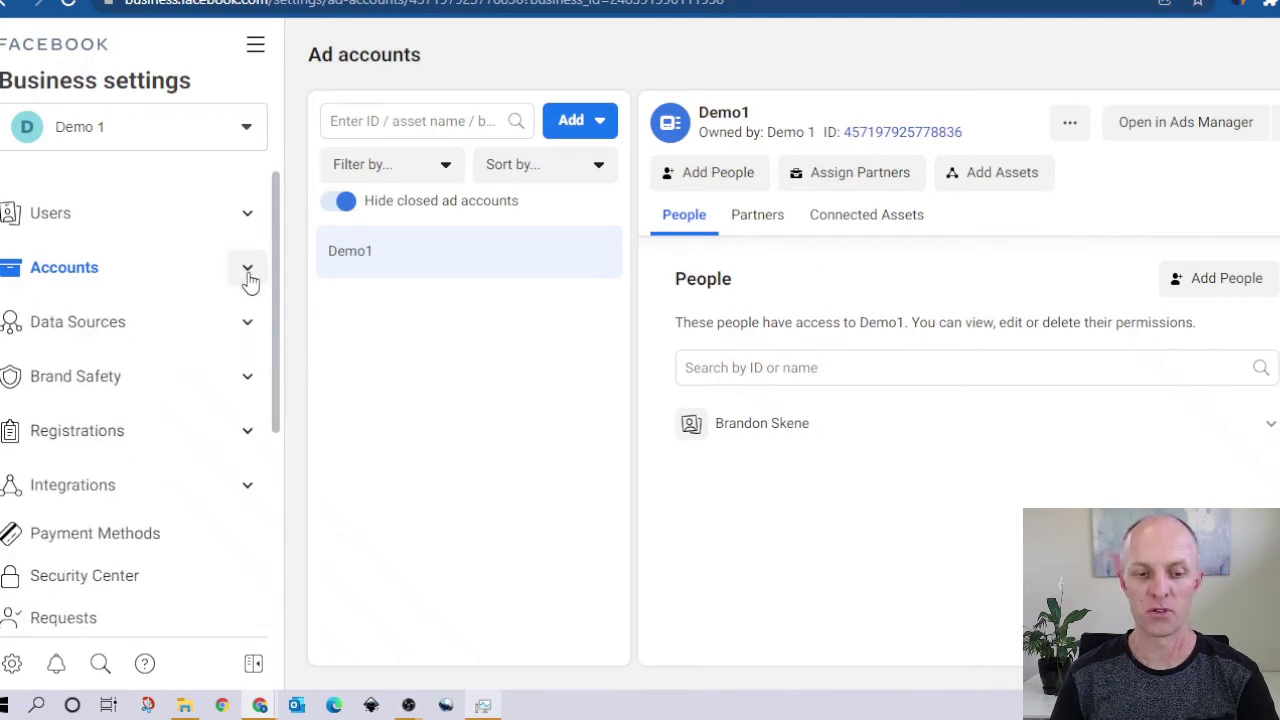
left_click(248, 222)
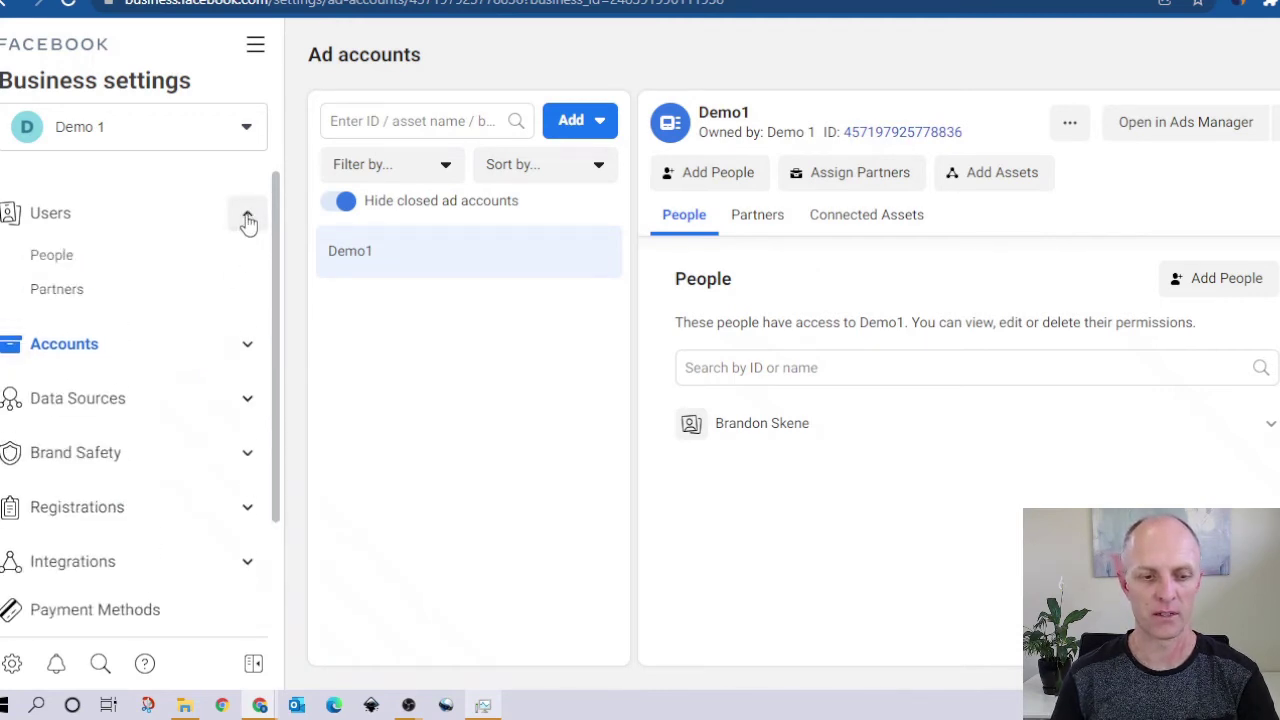
left_click(50, 257)
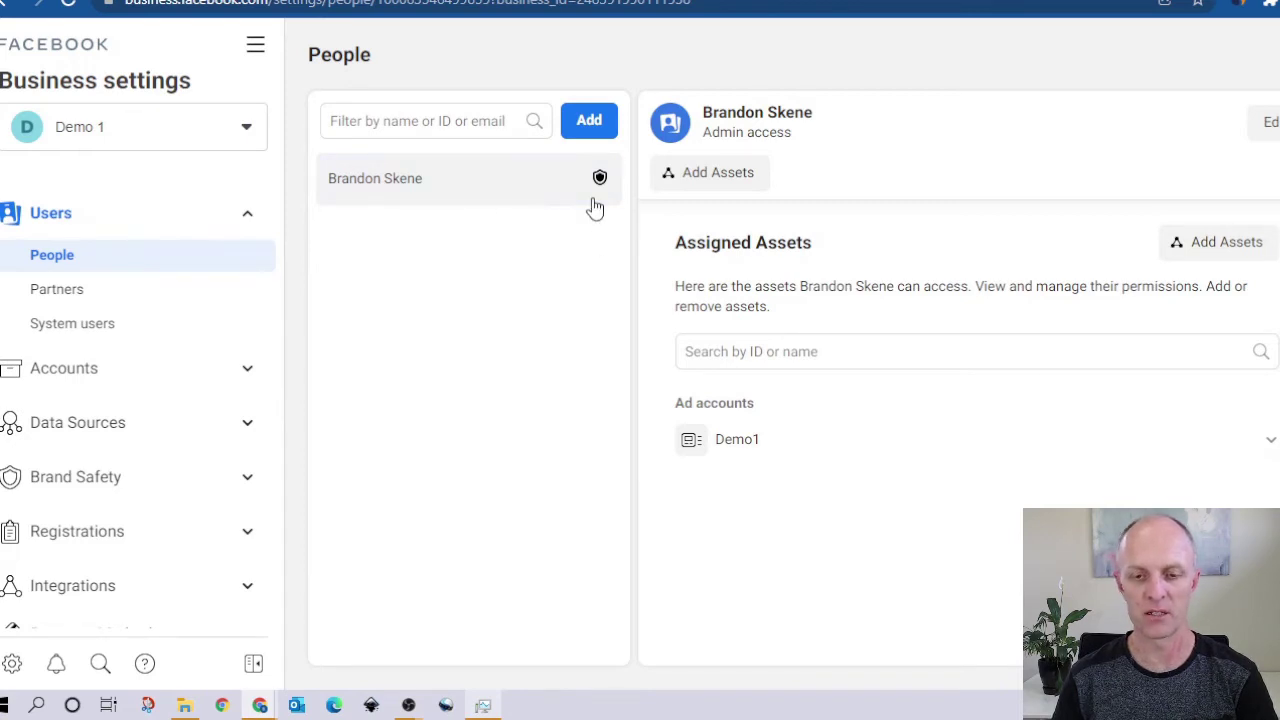
Step: Invite the new person's e-mail address with Admin access and continue to asset assignment
left_click(589, 125)
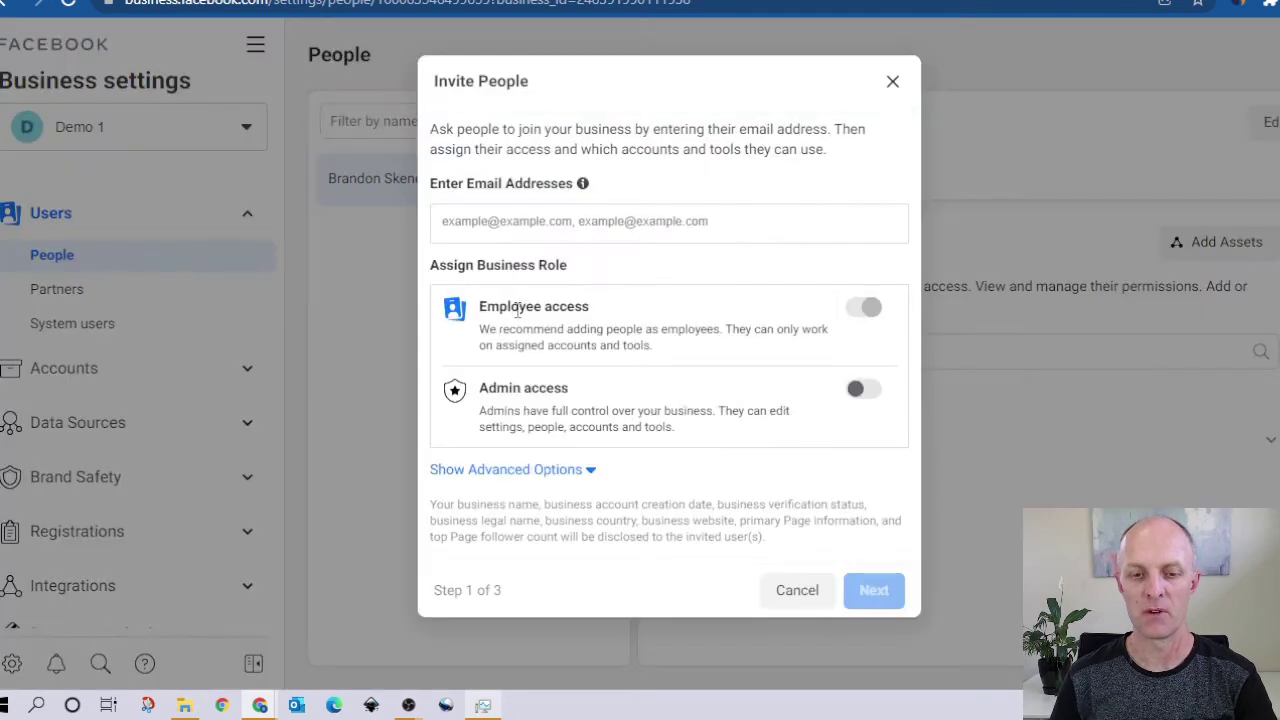
left_click(543, 231)
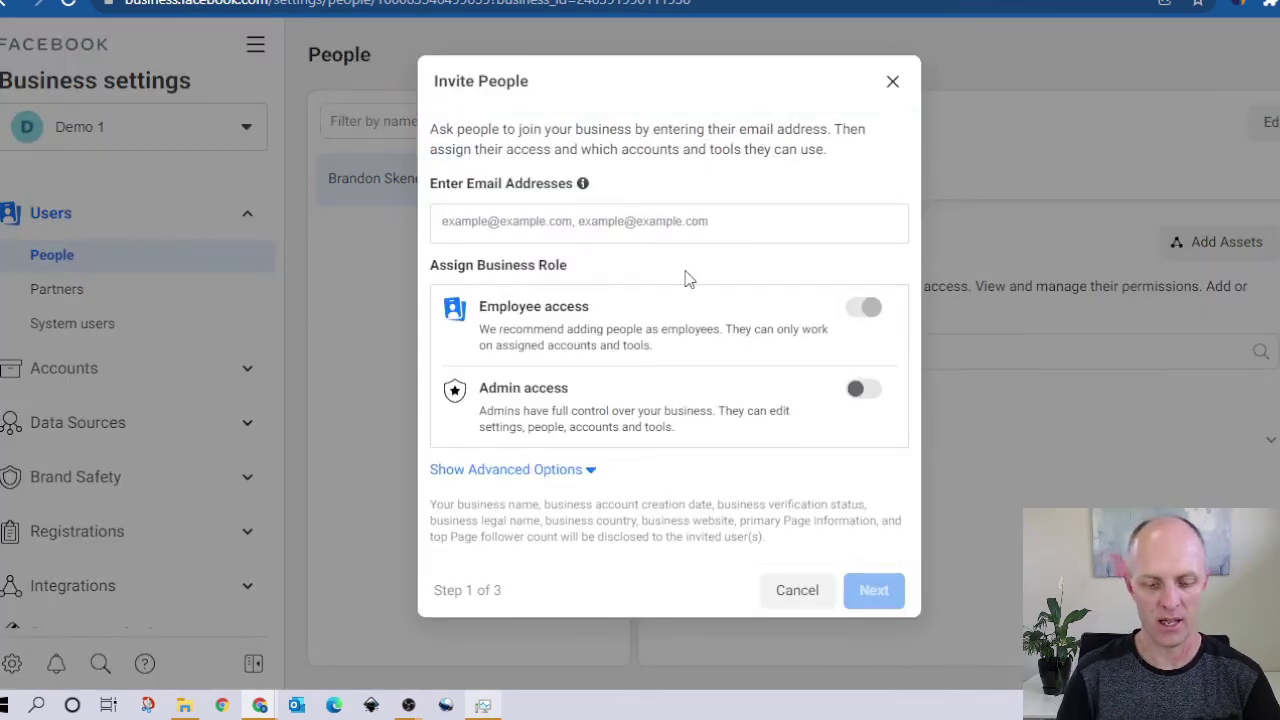
type("brandon")
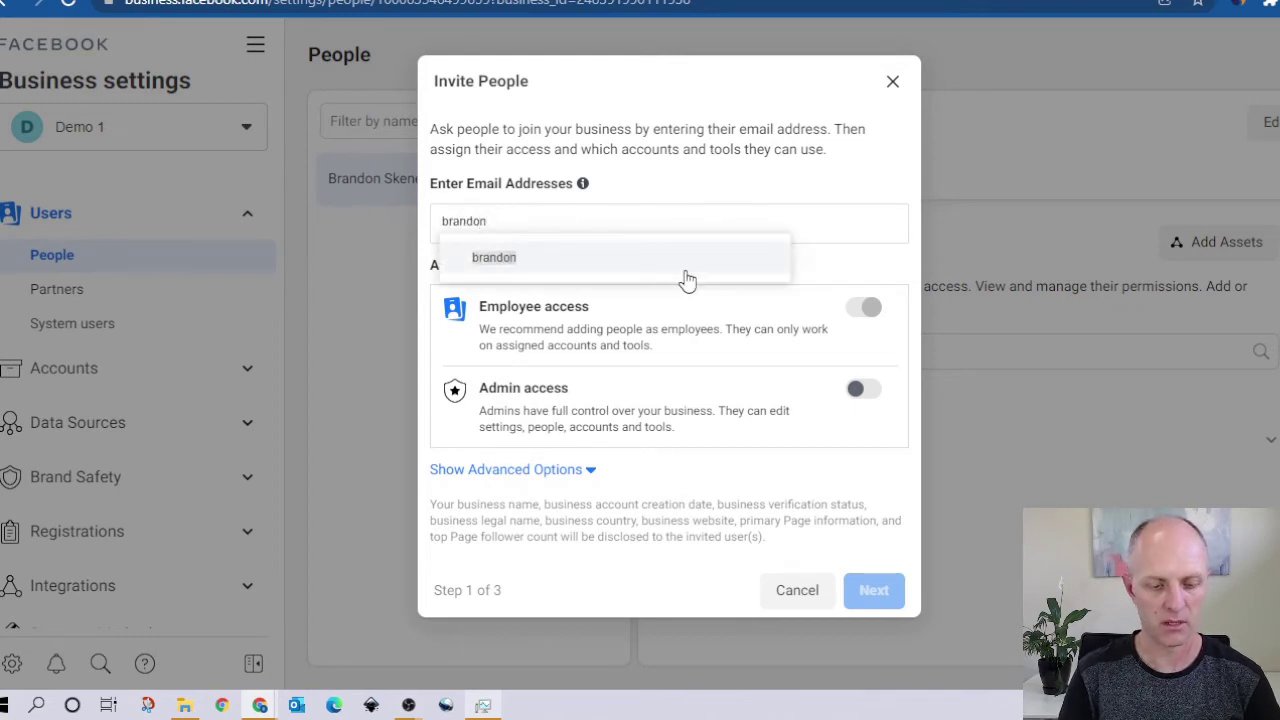
type("@test.com")
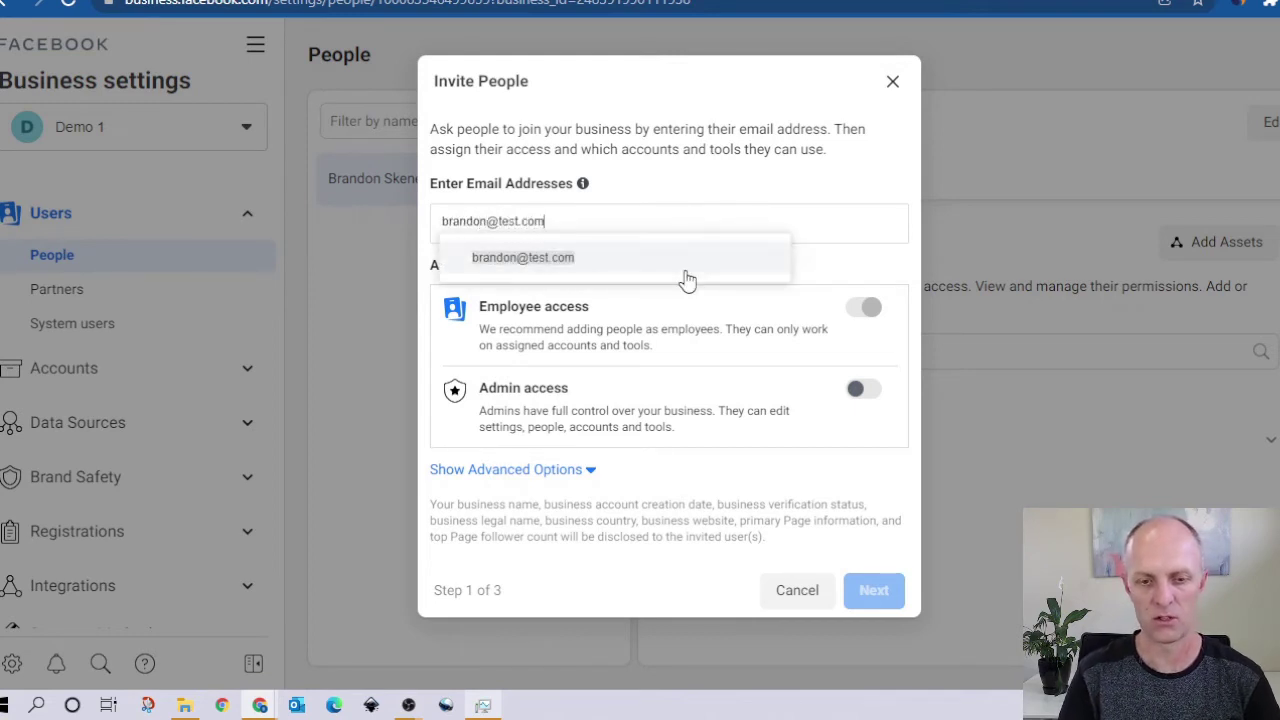
key("Return")
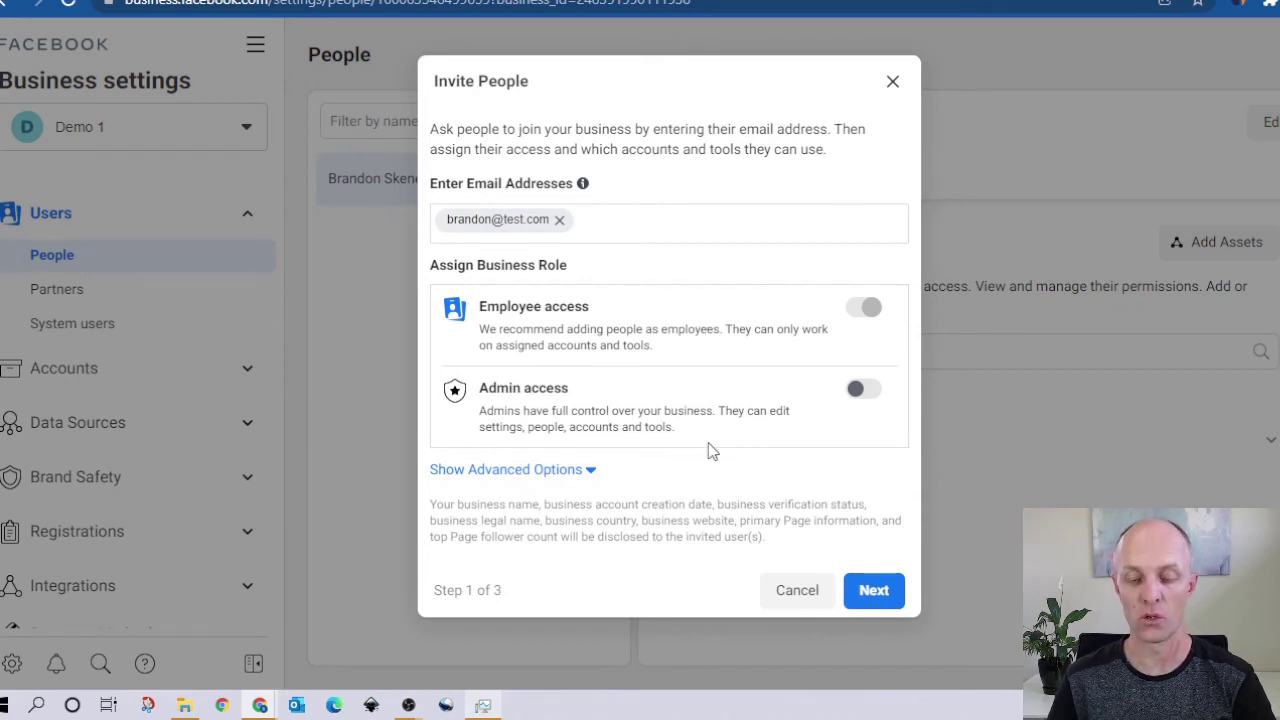
left_click(863, 389)
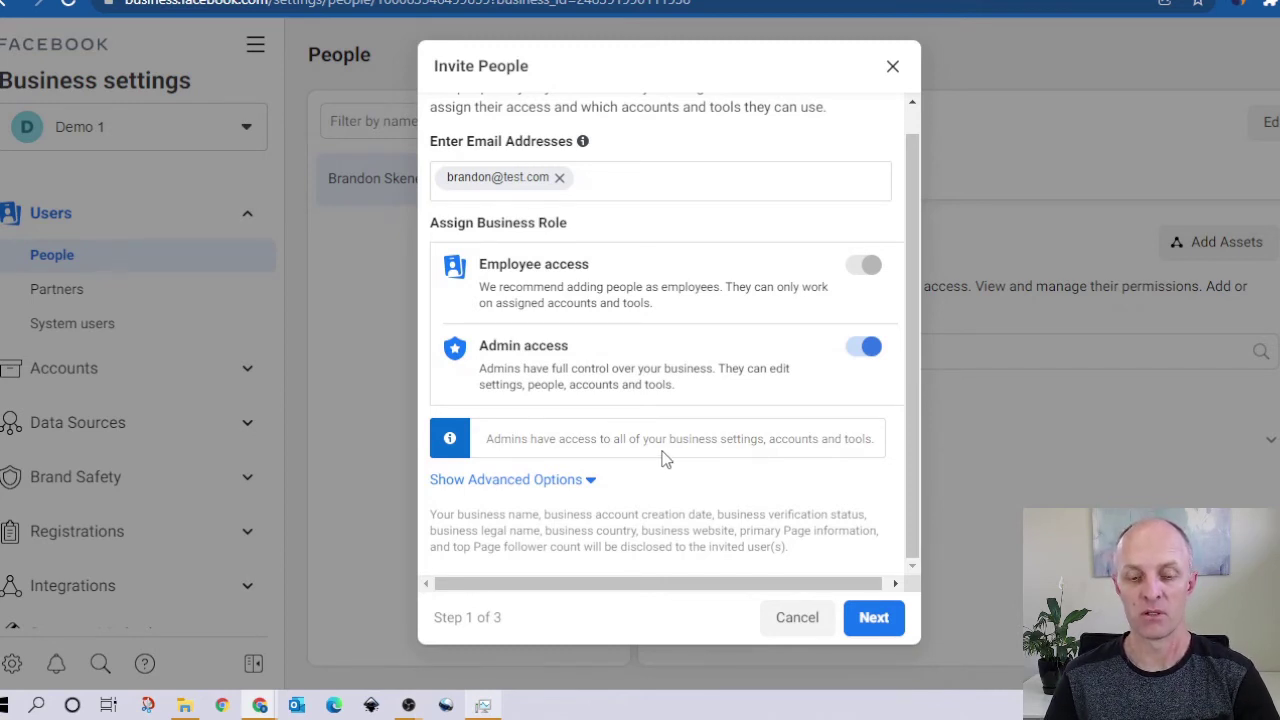
left_click(874, 618)
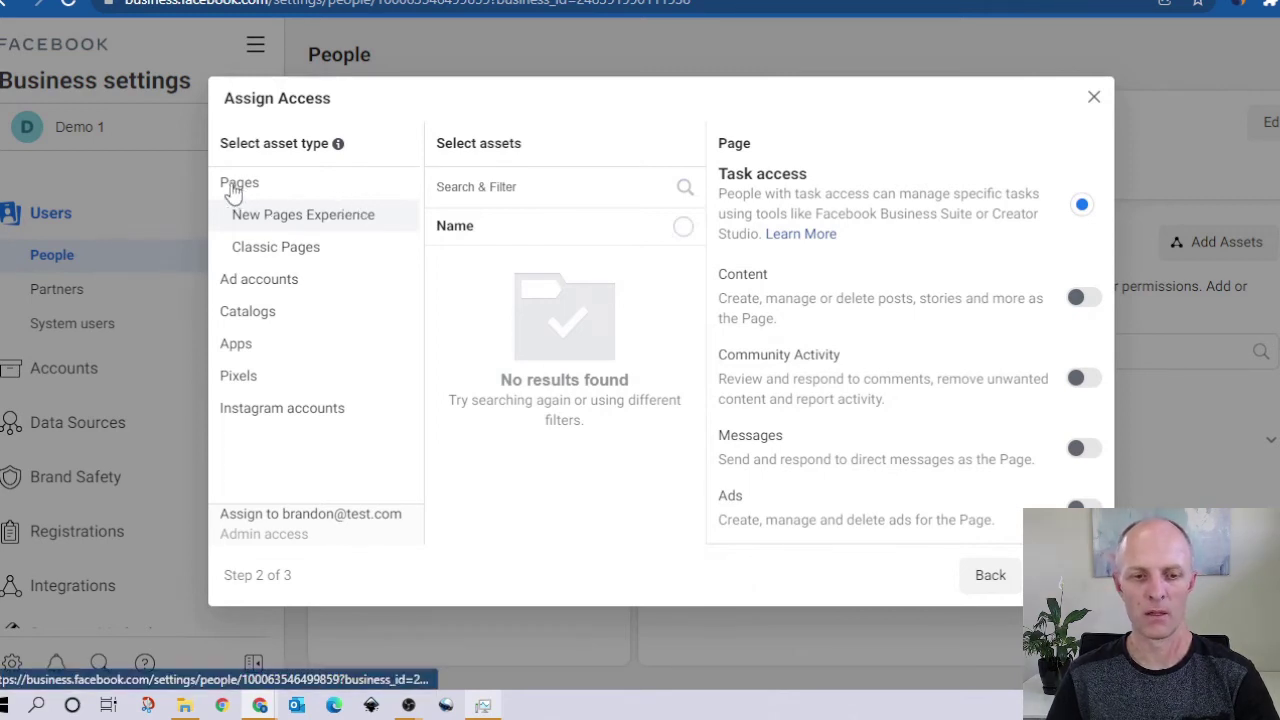
Step: Assign the Healthy living tips page to the invitee with full Manage Page control
left_click(276, 250)
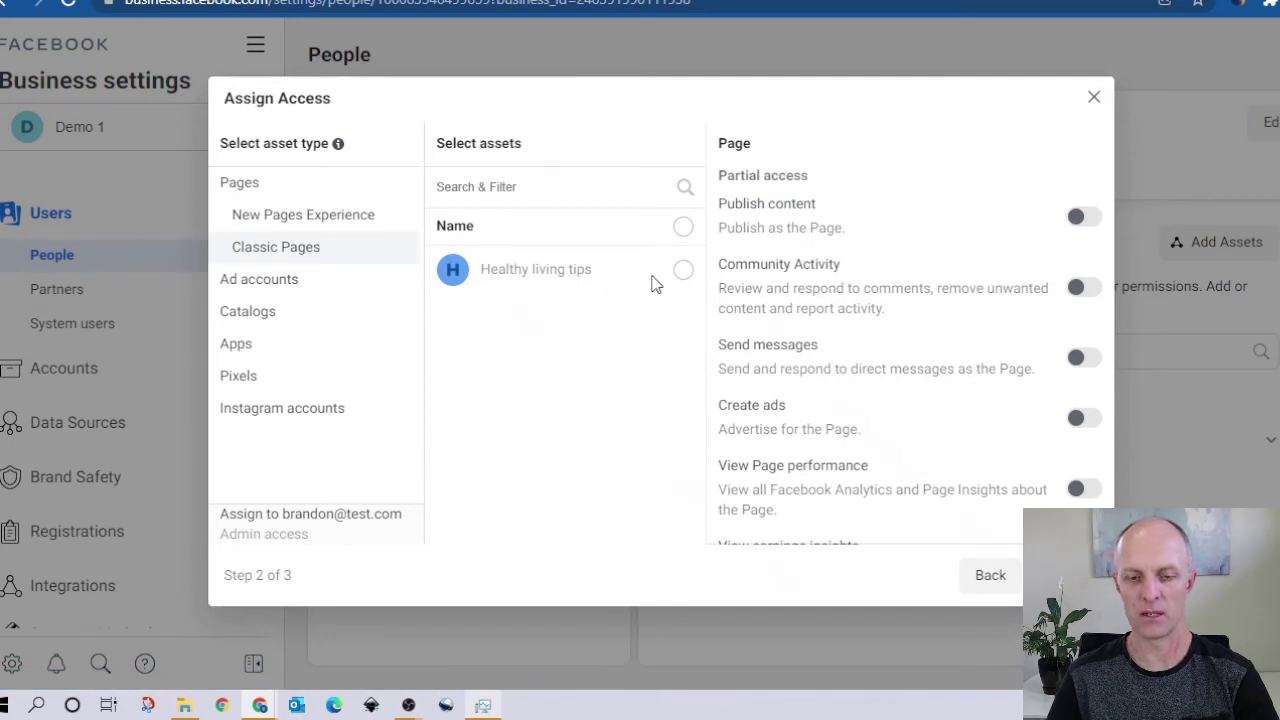
left_click(683, 272)
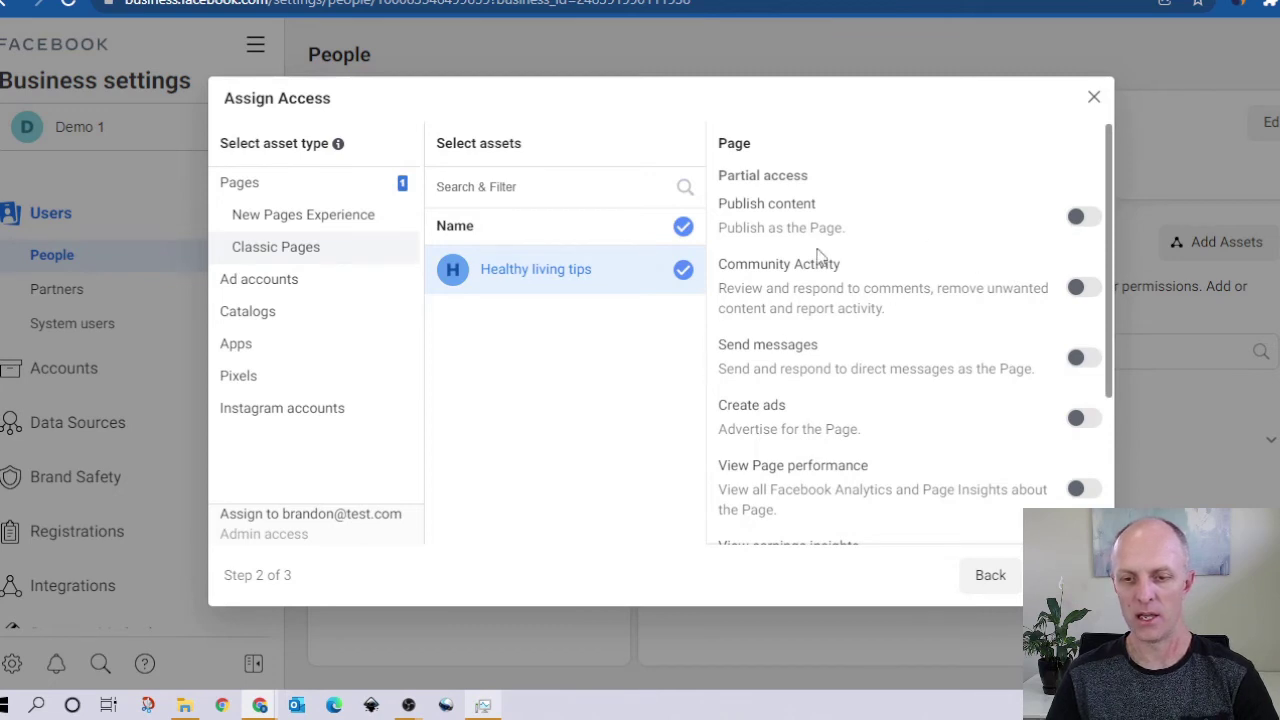
left_click_drag(1110, 230, 1096, 392)
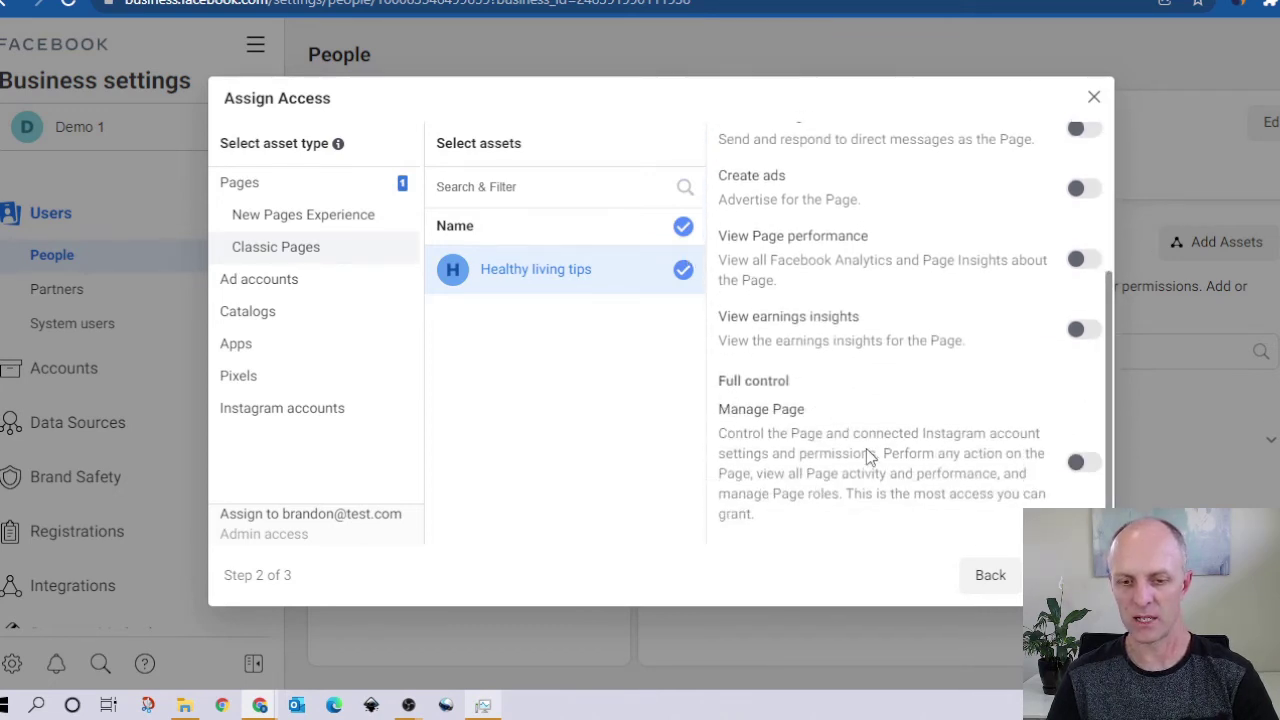
left_click(1086, 464)
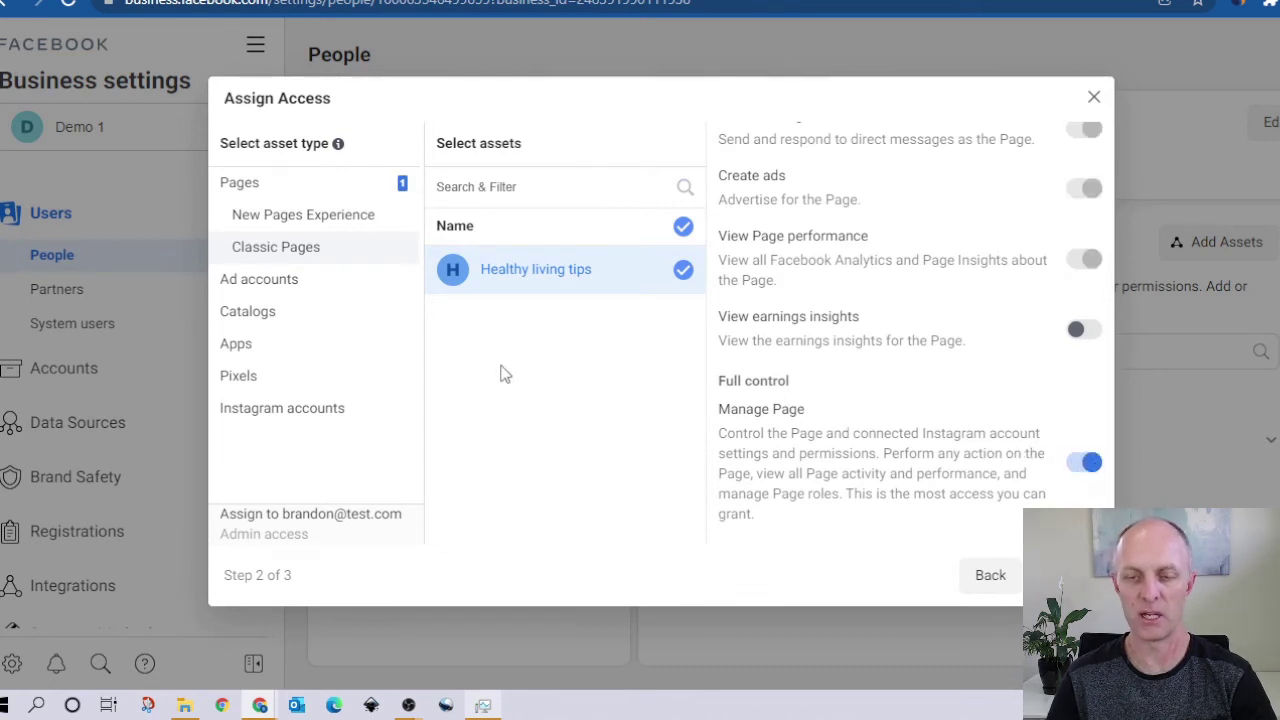
scroll(920, 291, "up", 3)
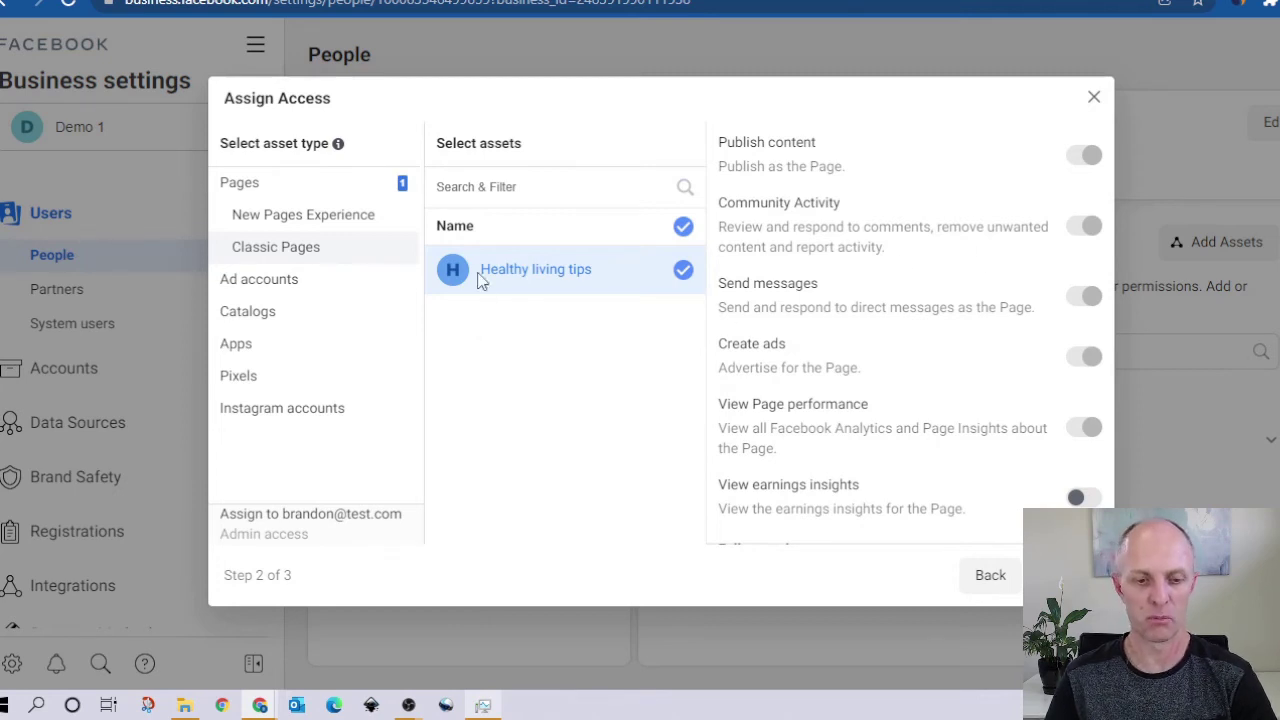
Step: Add the Demo1 ad account to the invitation with full Manage Ad Account control
left_click(242, 287)
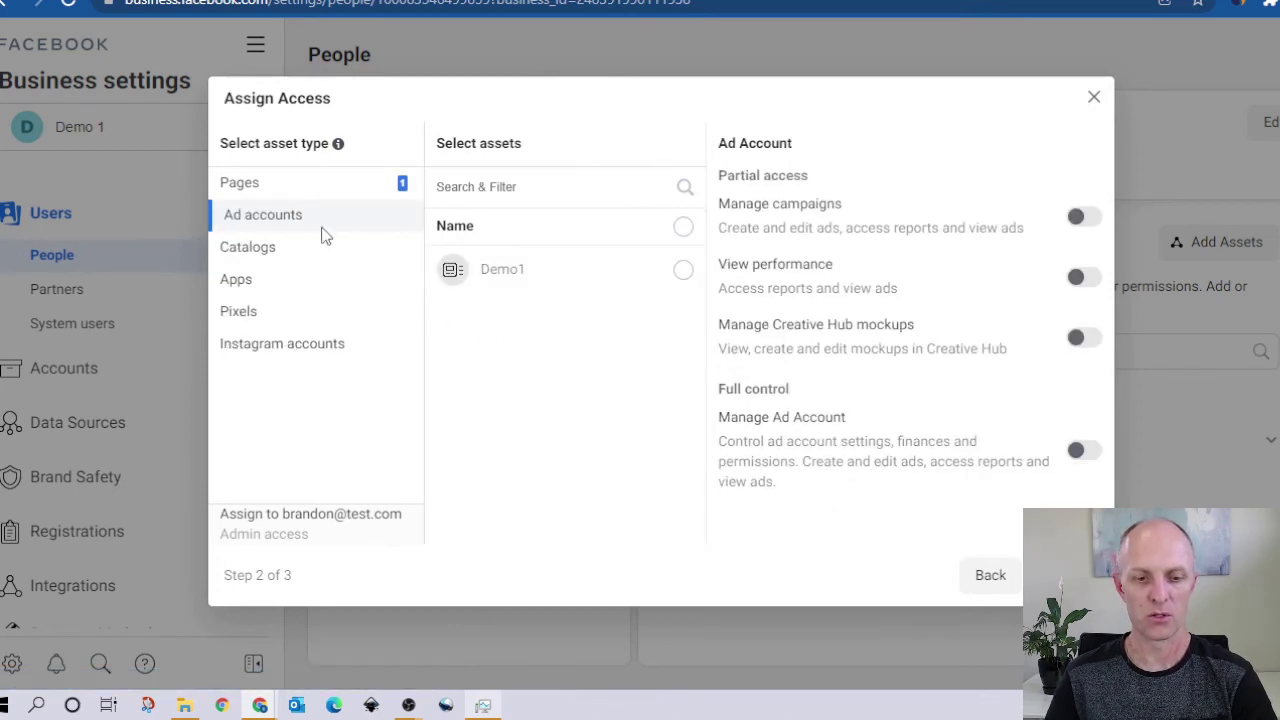
left_click(683, 272)
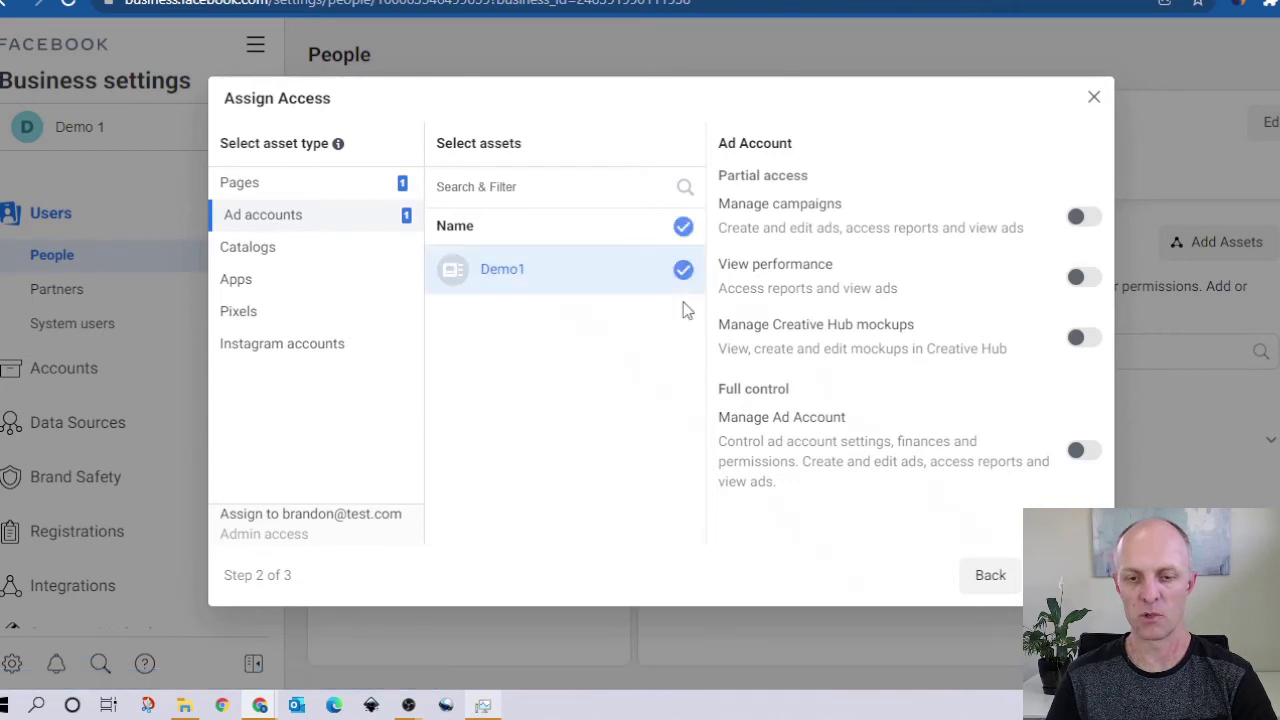
left_click(1086, 451)
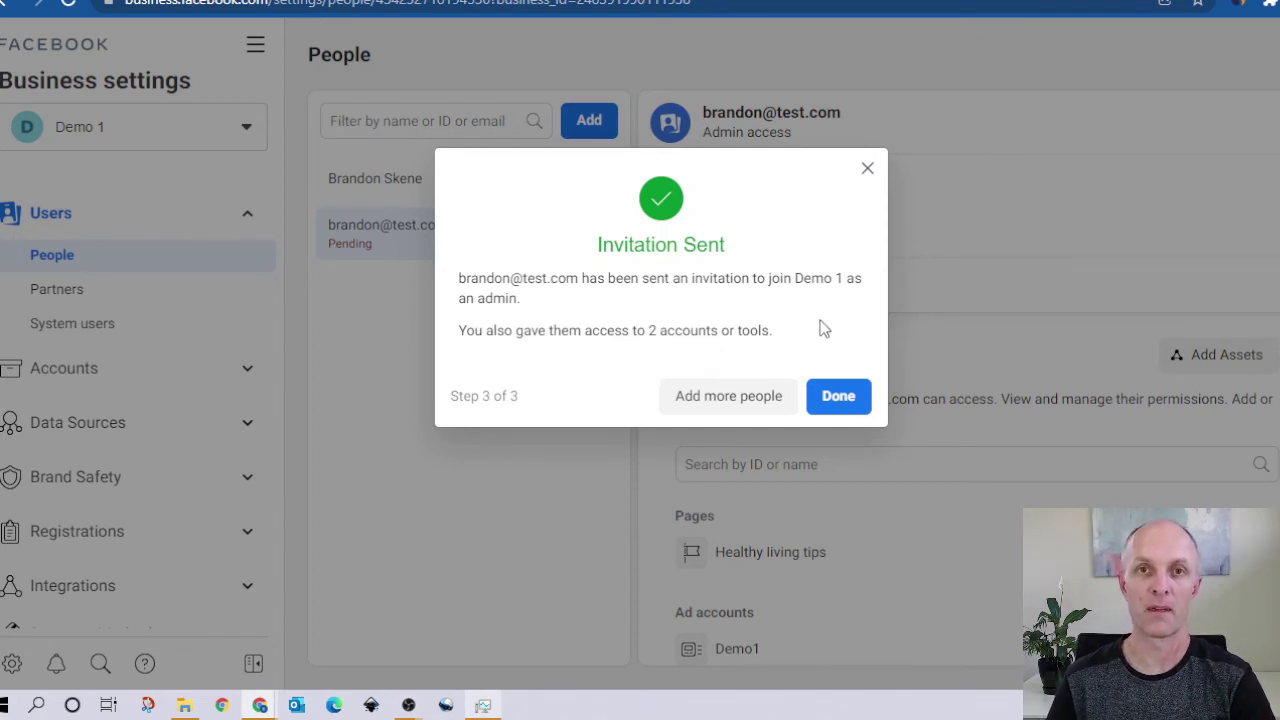
Step: Close the invitation-sent confirmation and expand Brand Safety in the sidebar
left_click(850, 416)
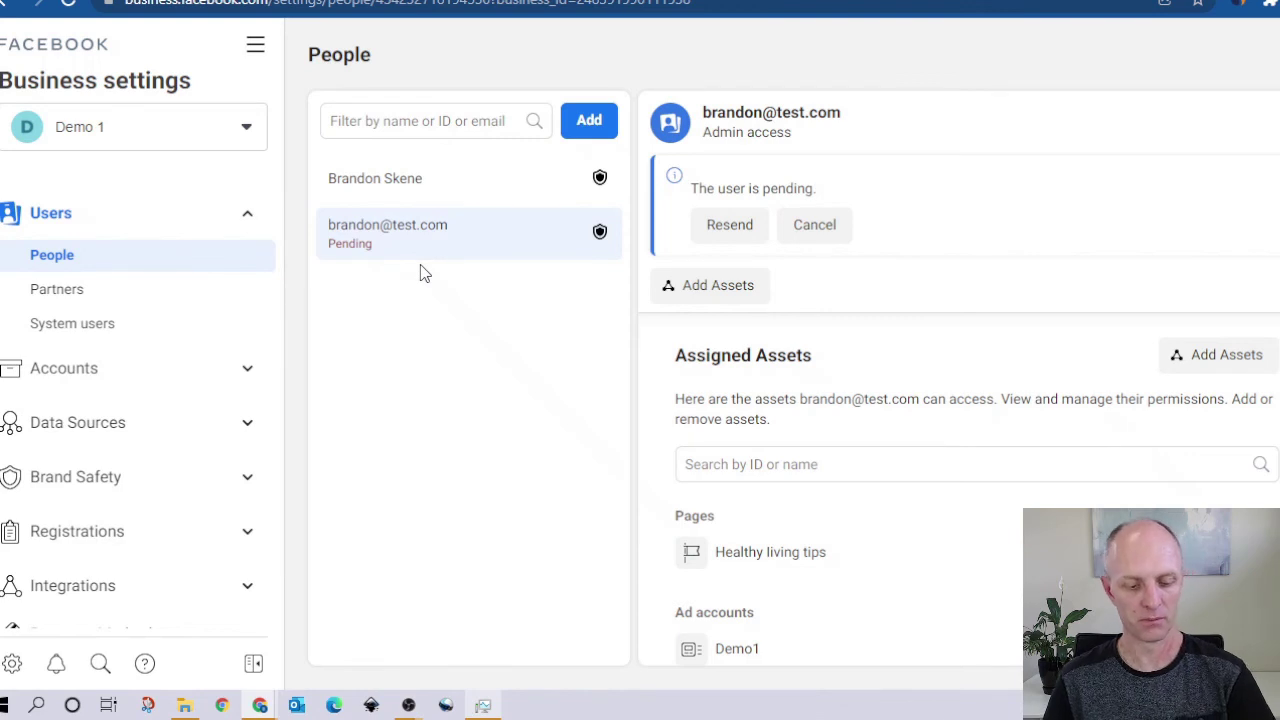
double_click(423, 273)
left_click(247, 213)
left_click(248, 377)
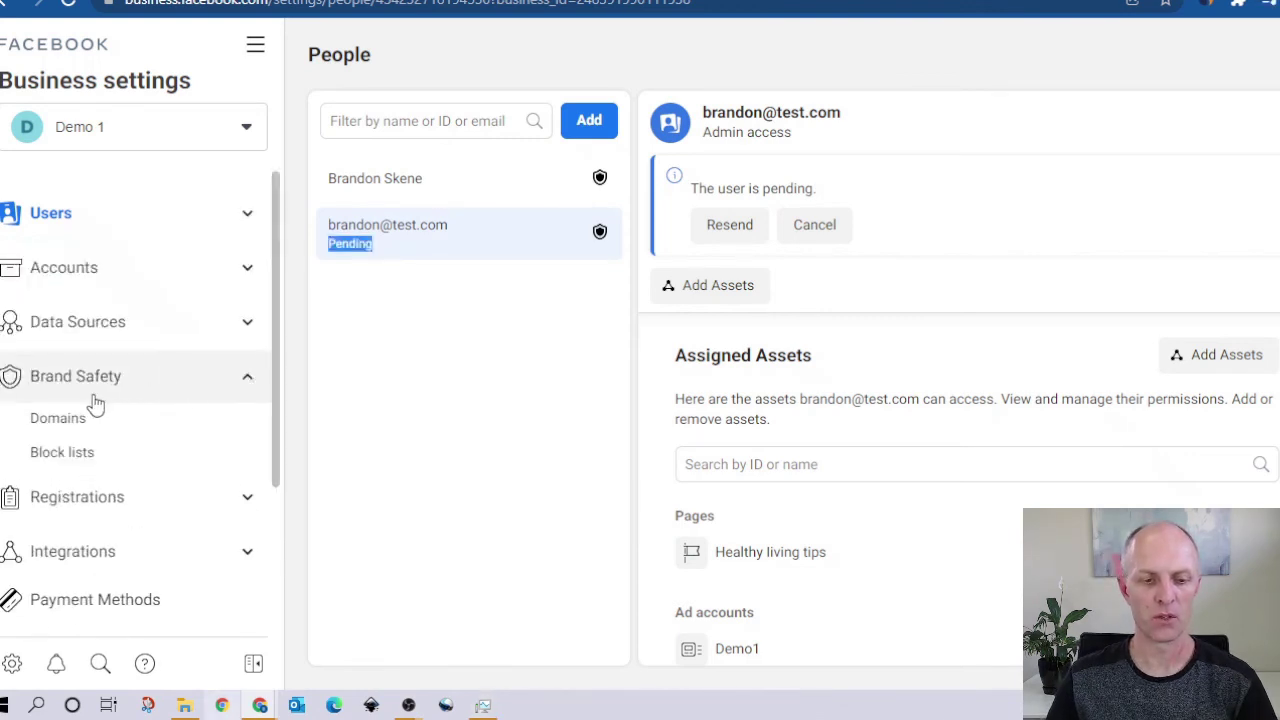
Step: View the Domains page's Add a domain dialog without adding one, then go to Payment Methods
left_click(68, 428)
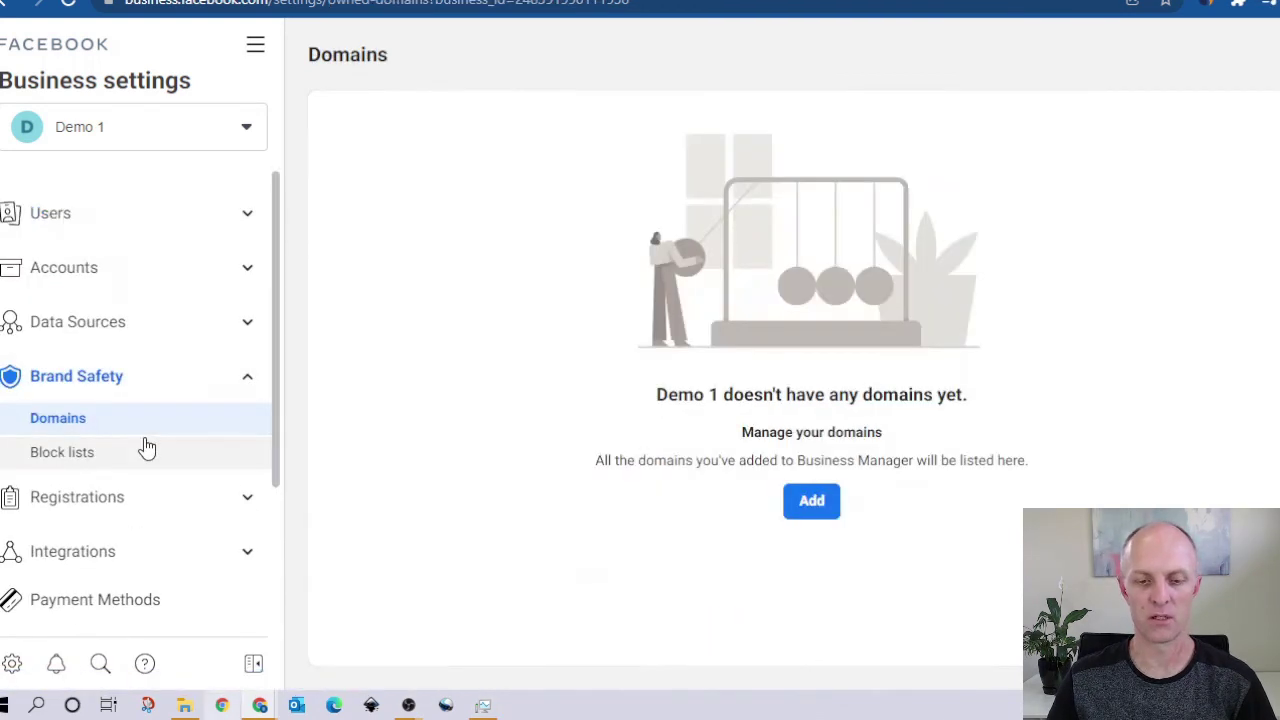
left_click(813, 505)
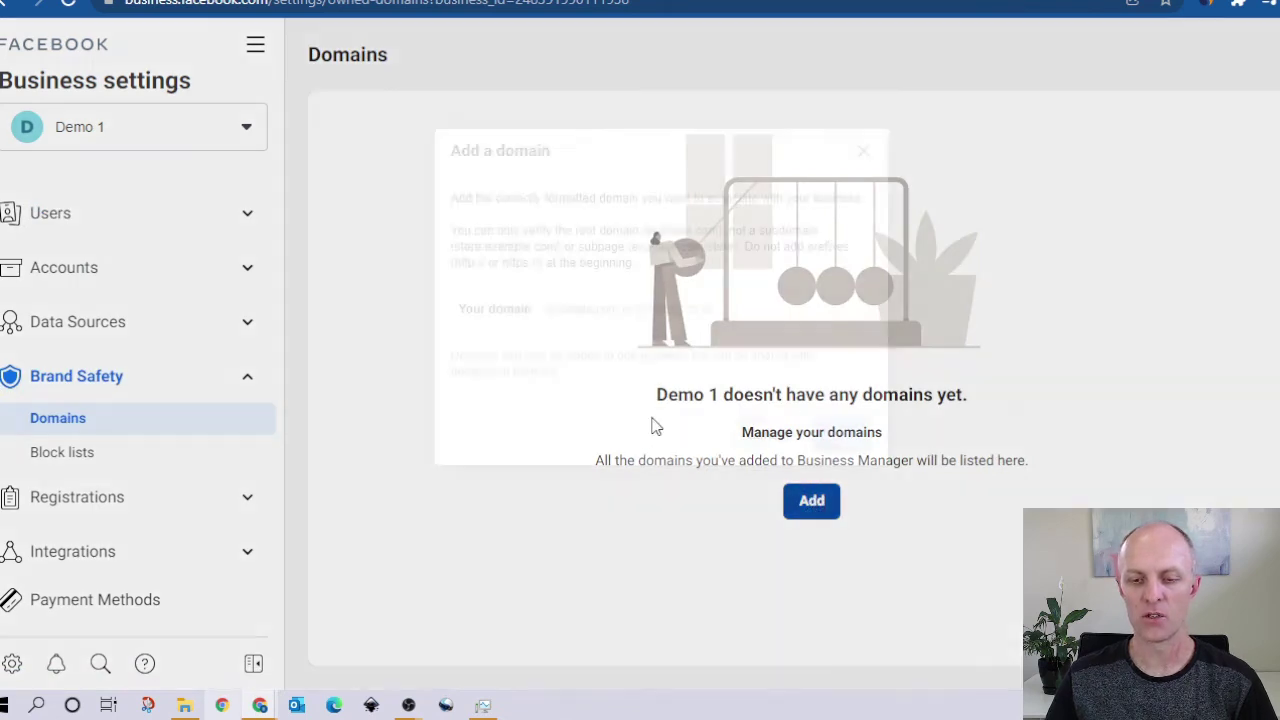
left_click(607, 318)
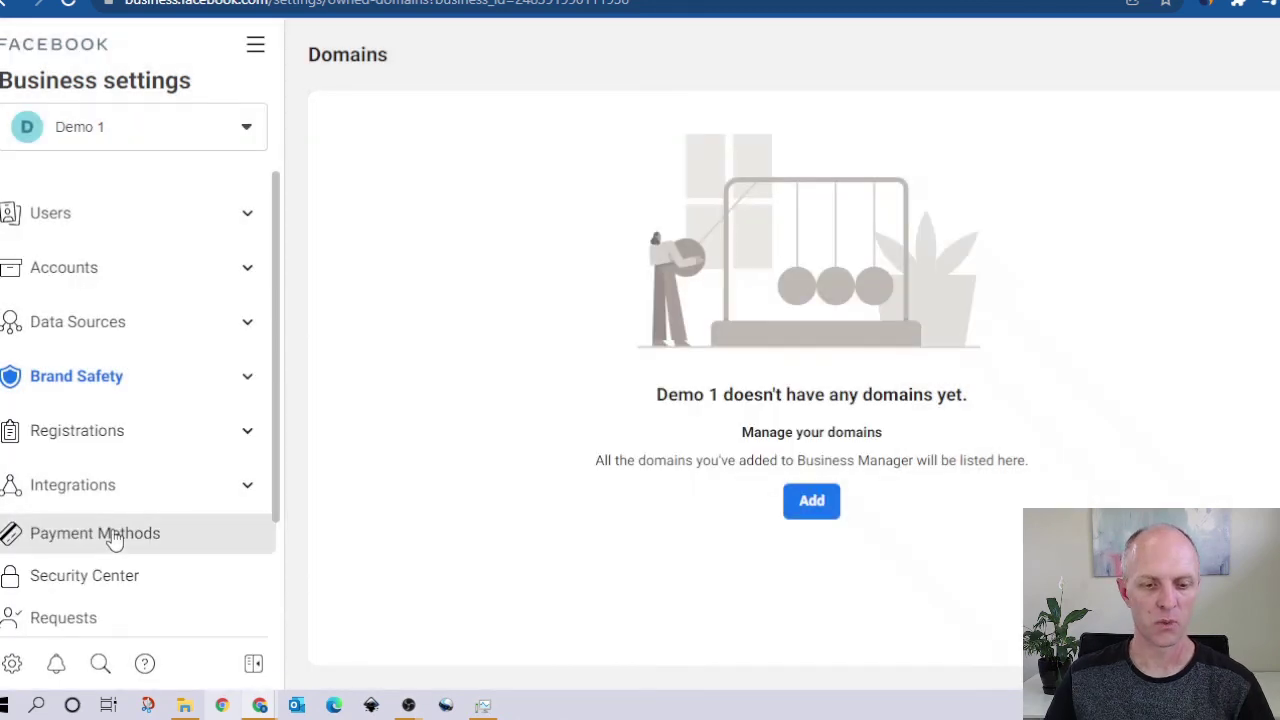
left_click(110, 532)
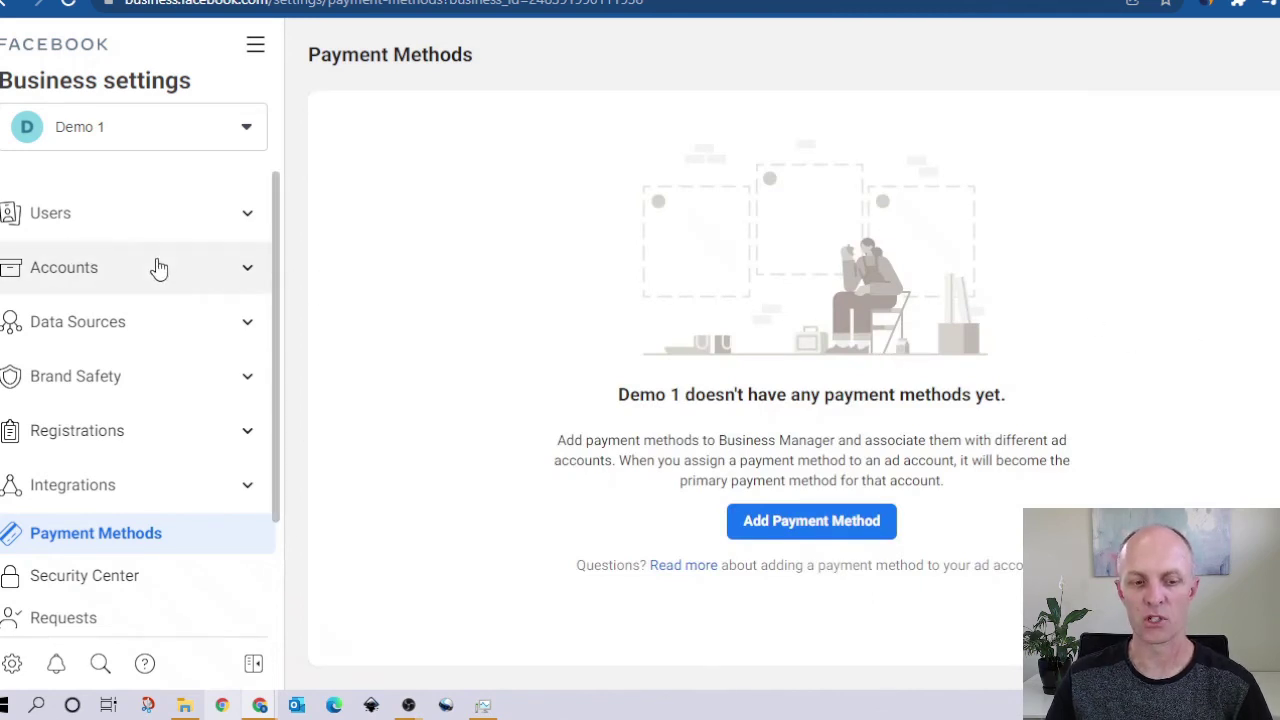
left_click(812, 524)
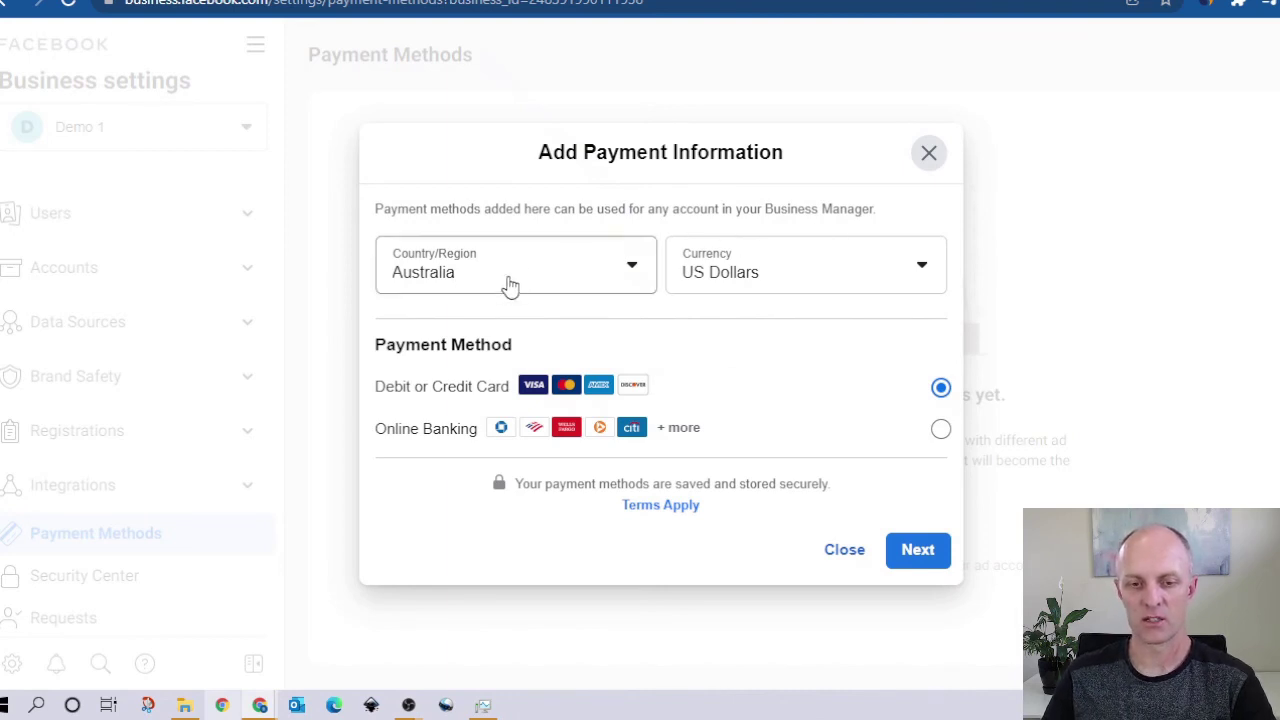
left_click(921, 274)
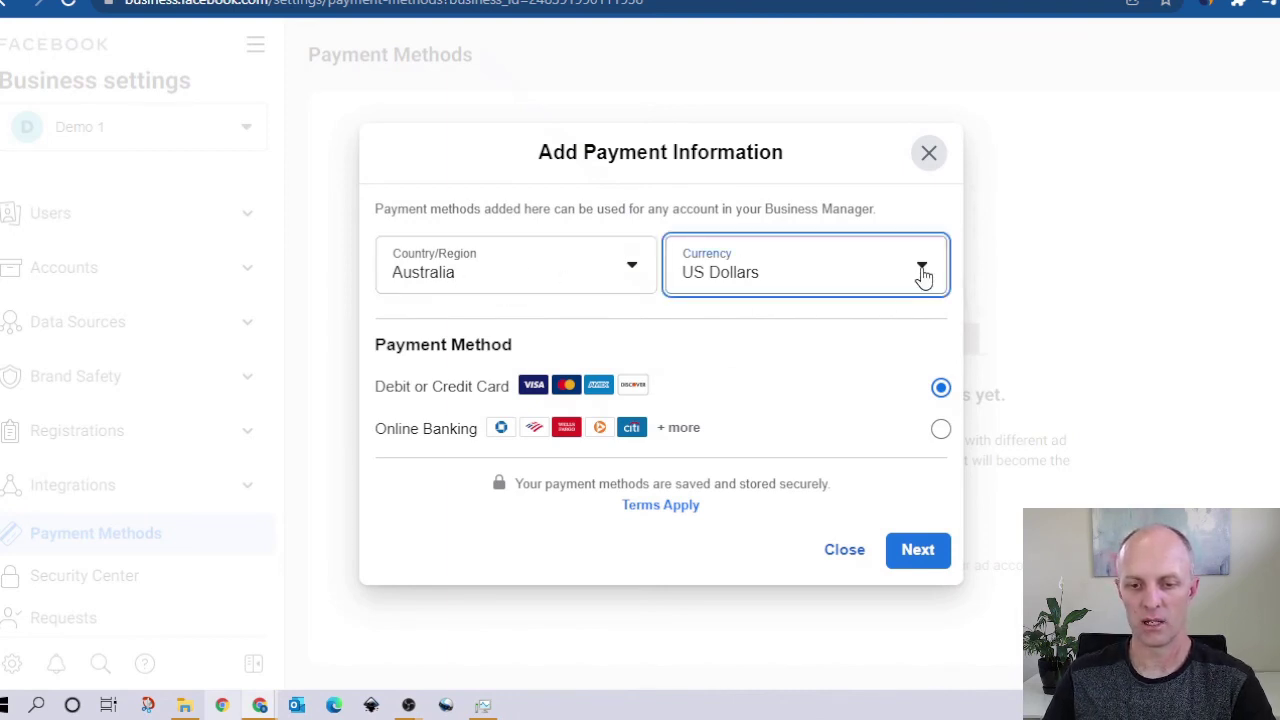
left_click(790, 386)
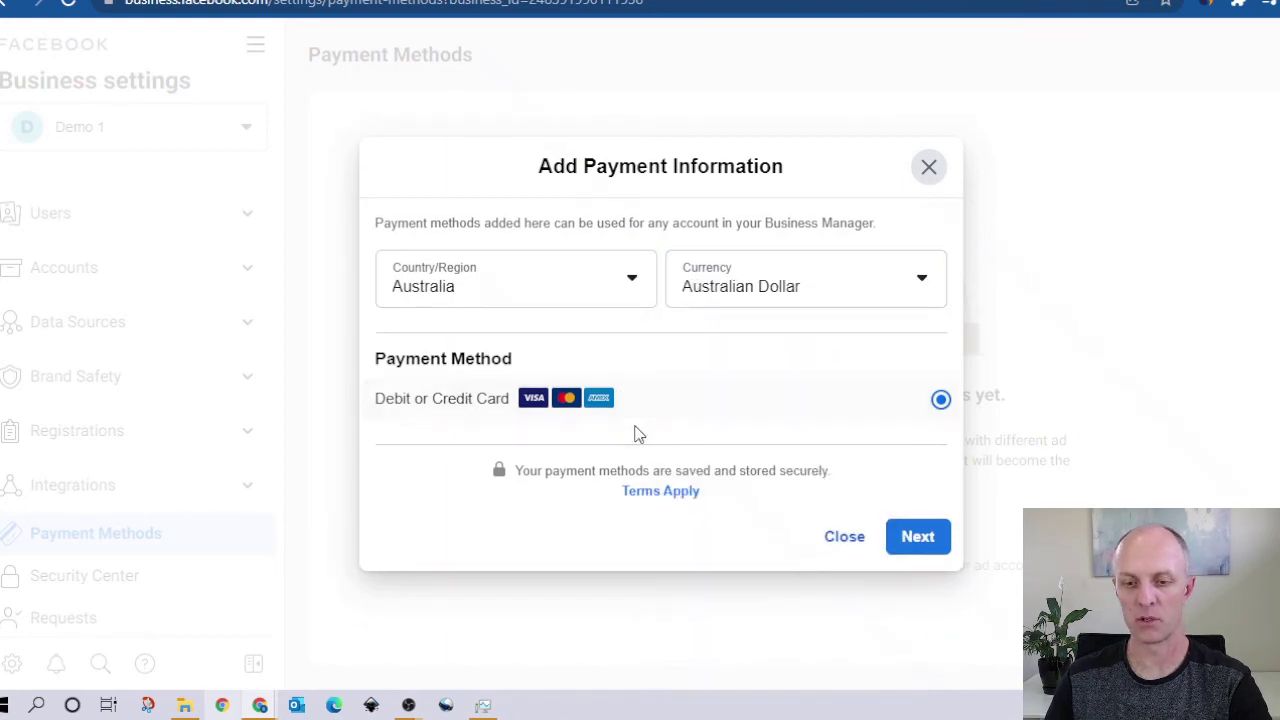
left_click(910, 540)
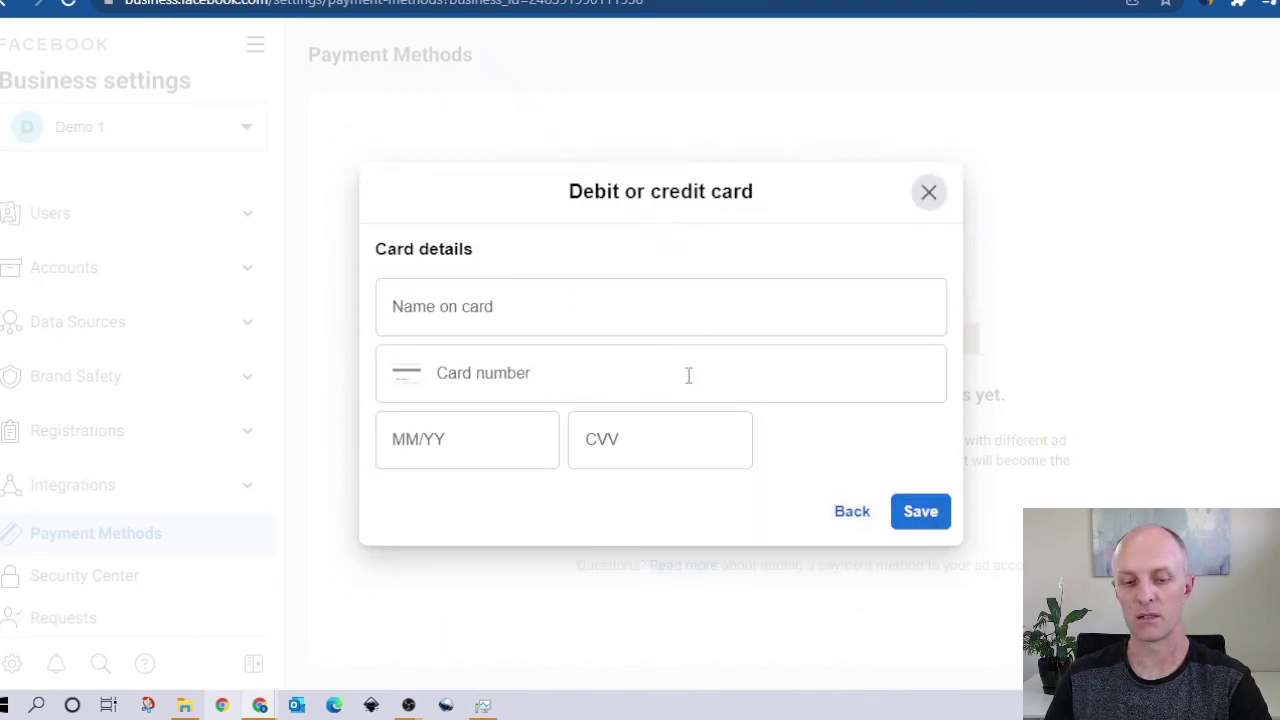
left_click(929, 194)
scroll(173, 463, "down", 2)
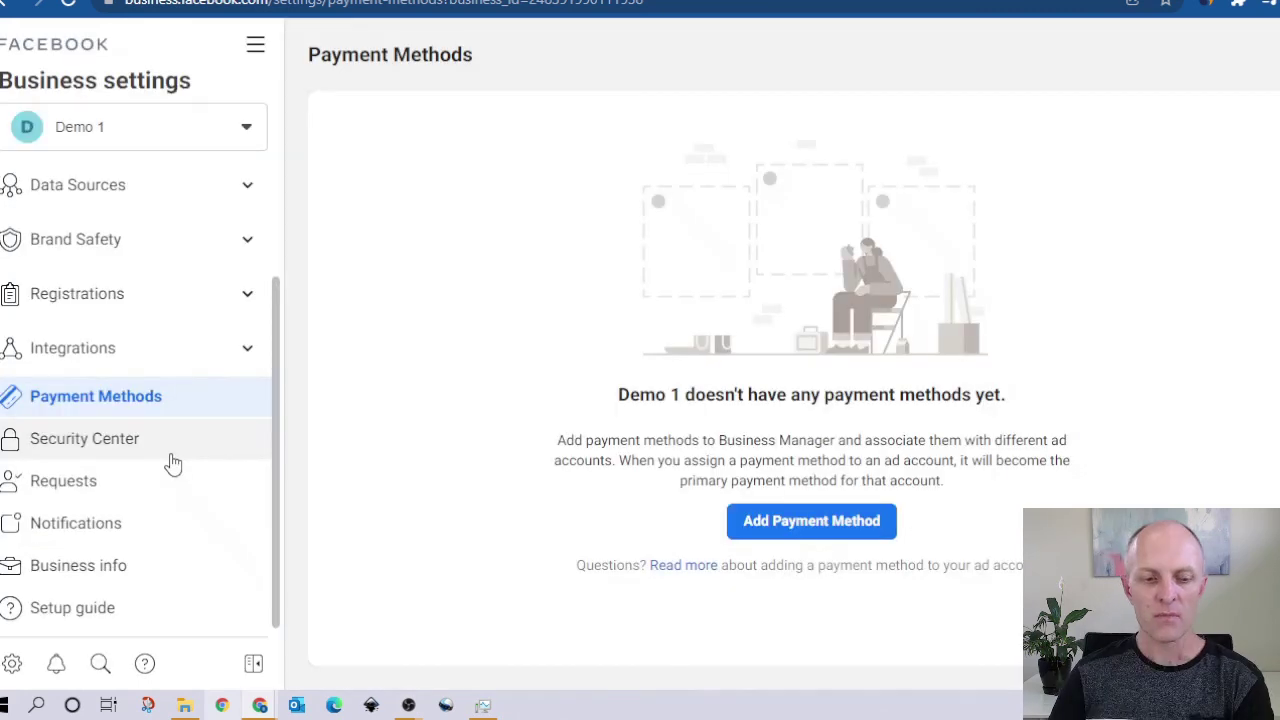
Step: Review two-factor and verification in Security Center, then open the Requests page
left_click(76, 442)
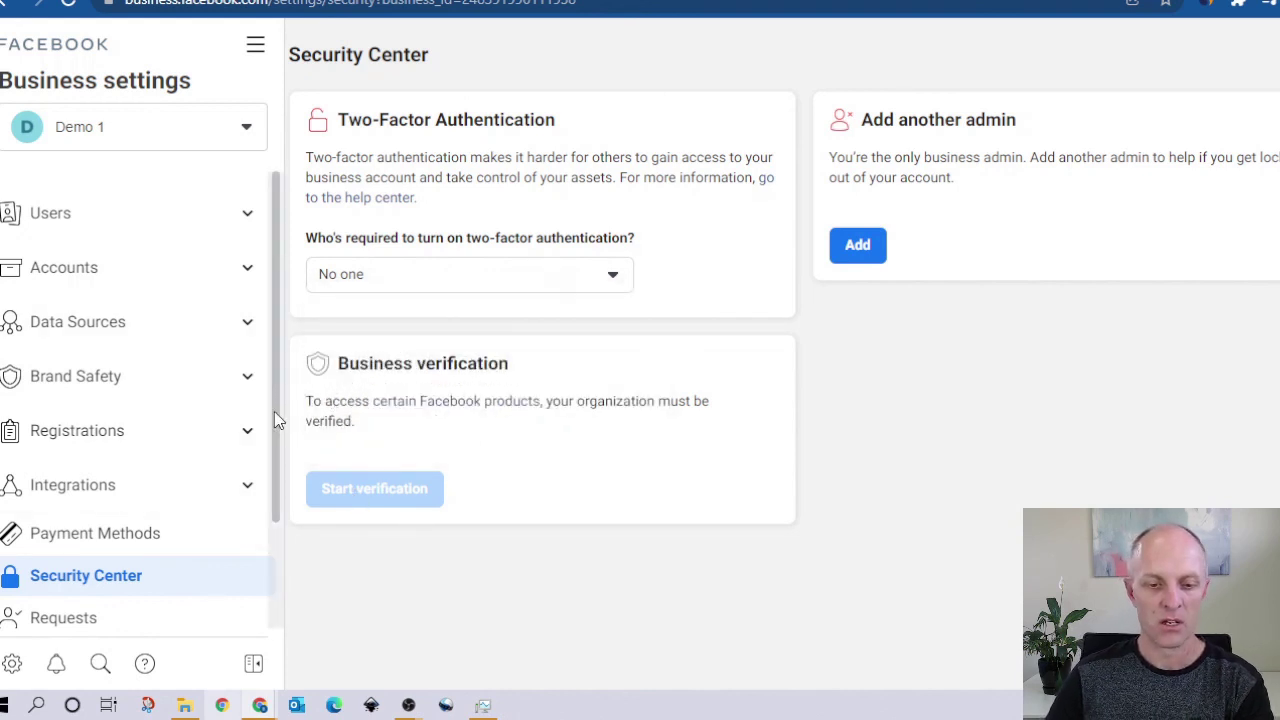
scroll(277, 423, "down", 2)
left_click(63, 480)
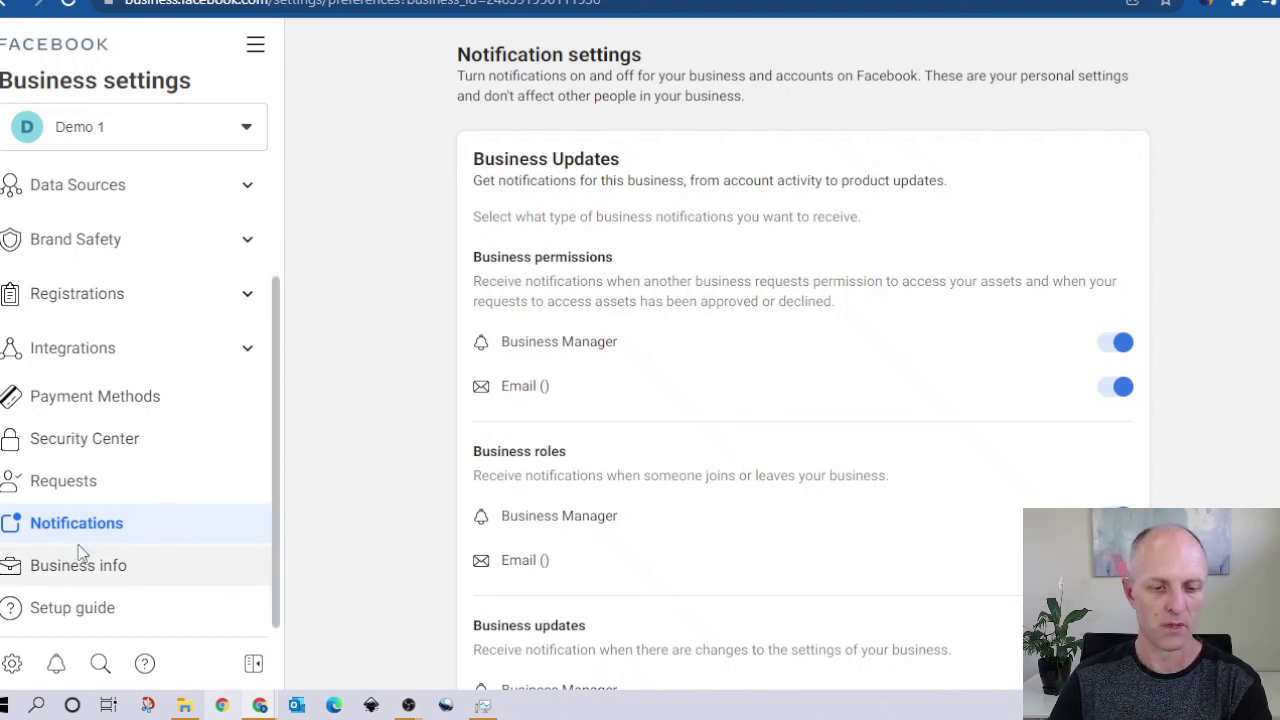
Step: Open Business info and scroll through Demo 1's empty Business details and Business options
left_click(134, 578)
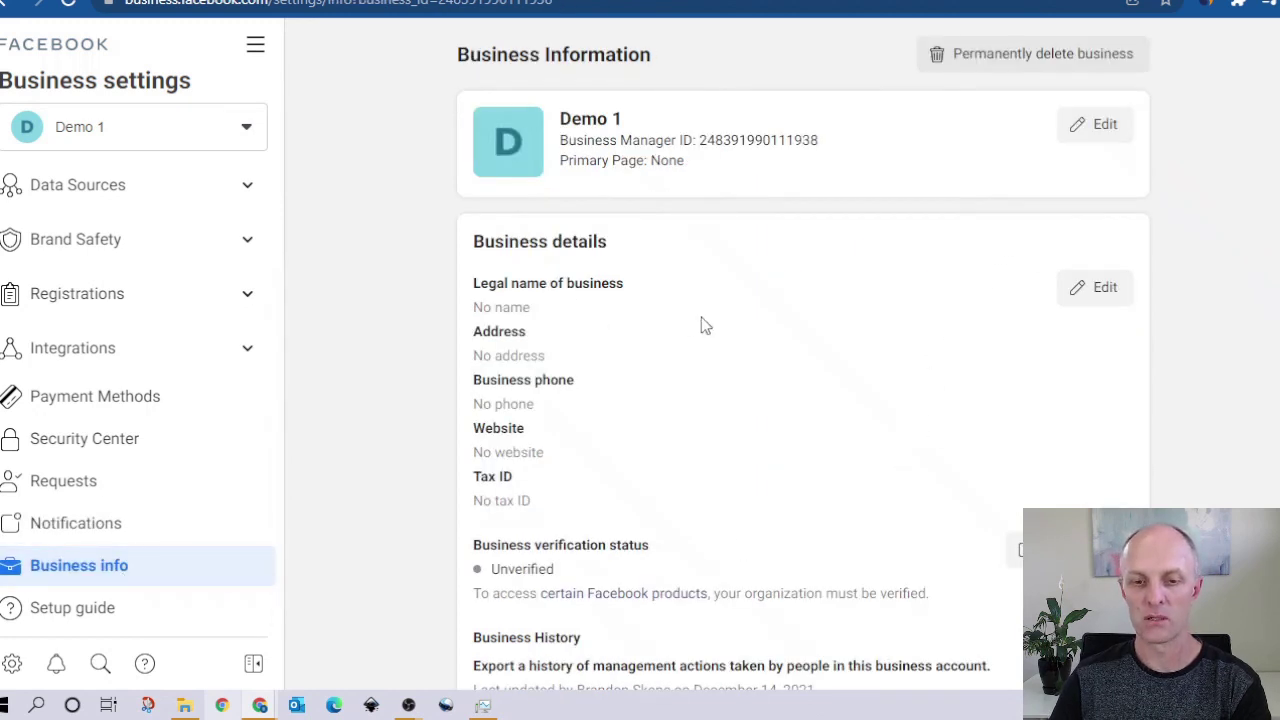
scroll(703, 322, "down", 2)
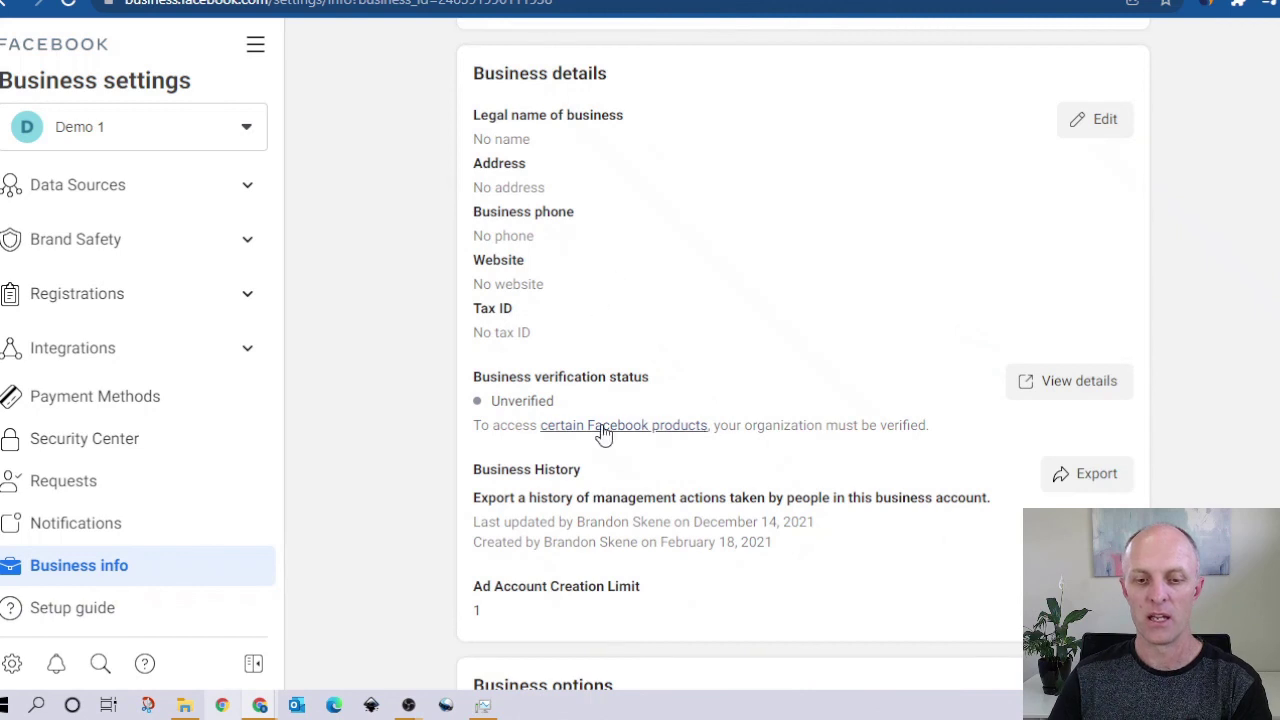
scroll(703, 500, "down", 2)
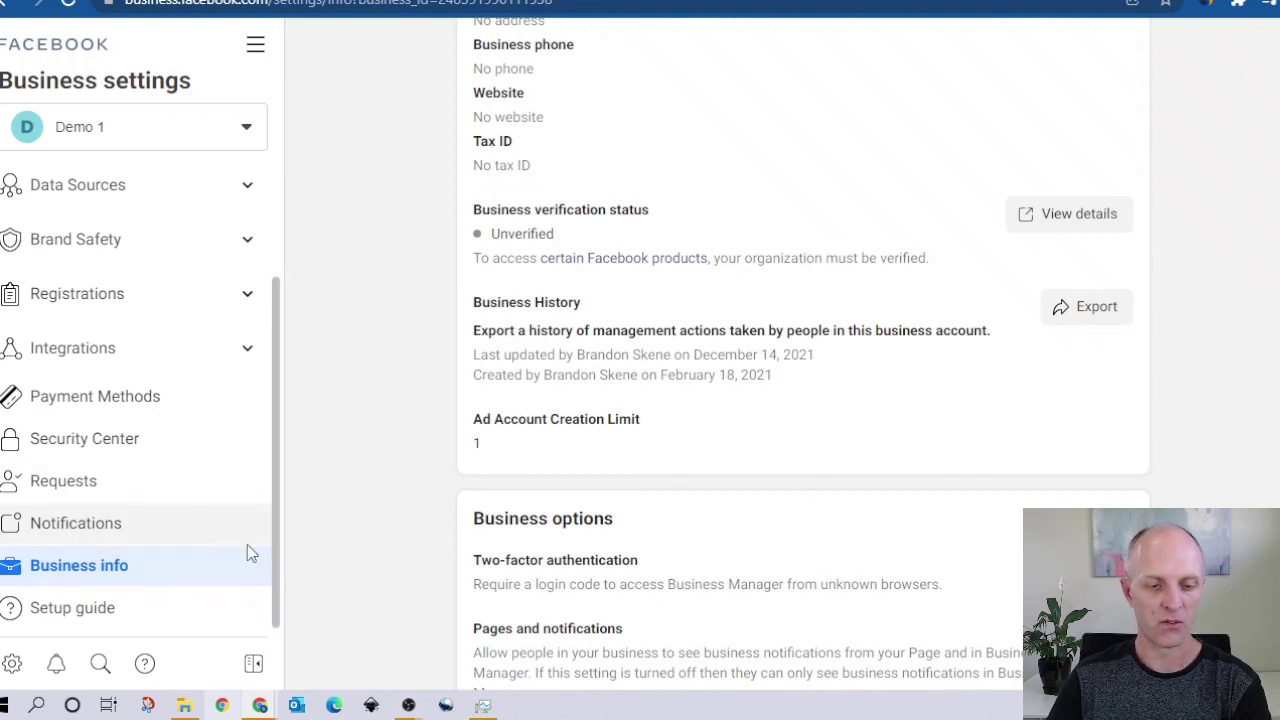
scroll(277, 470, "up", 2)
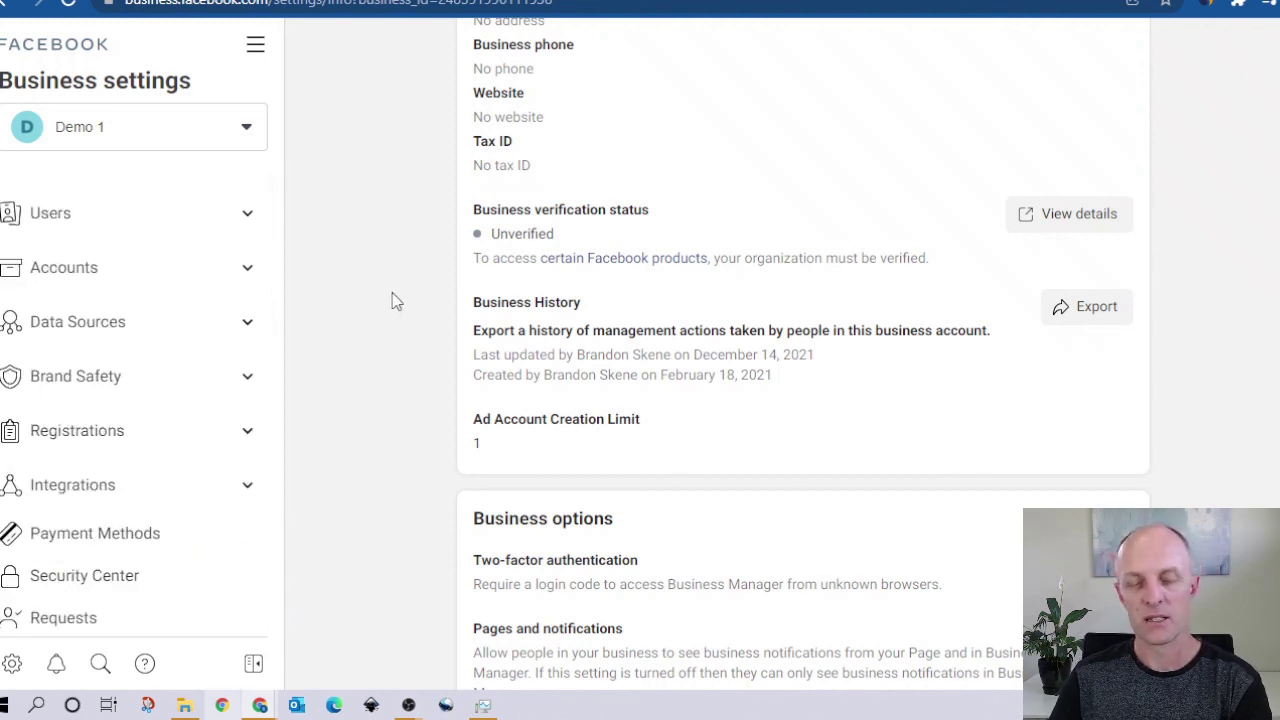